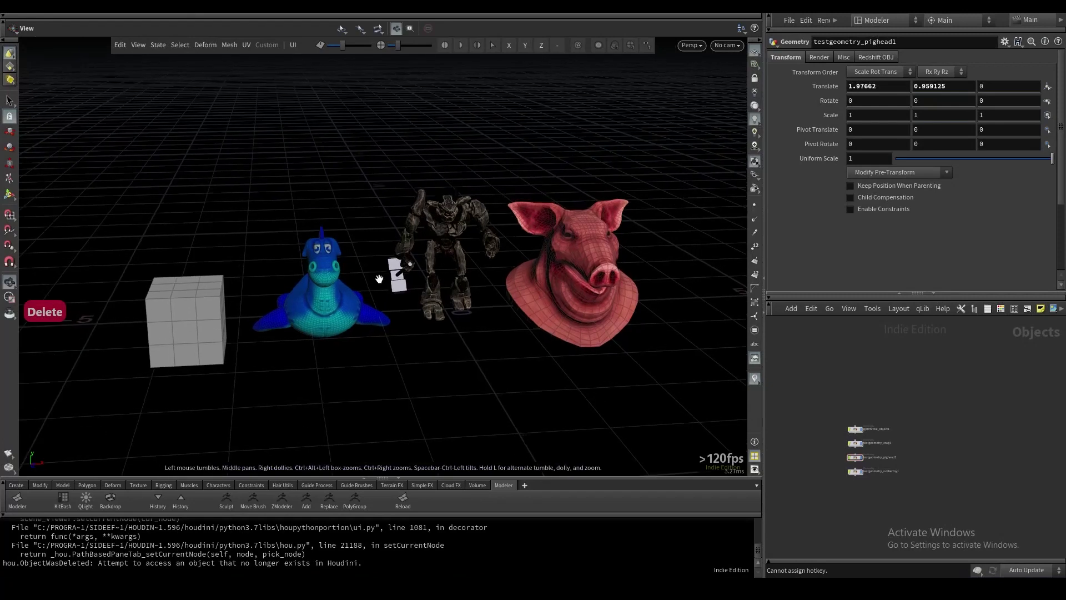
Open the networks of qprimitive_object1, testgeometry_crag1 and testgeometry_pighead1 in turn from the network, returning to object level after each
key("t")
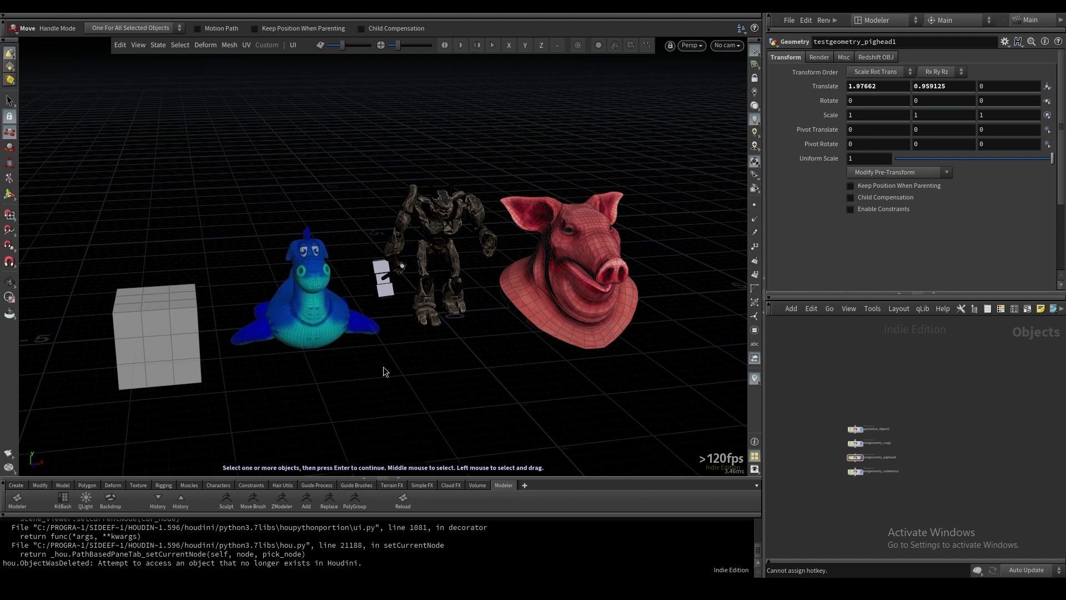
left_click_drag(411, 381, 331, 348, "alt")
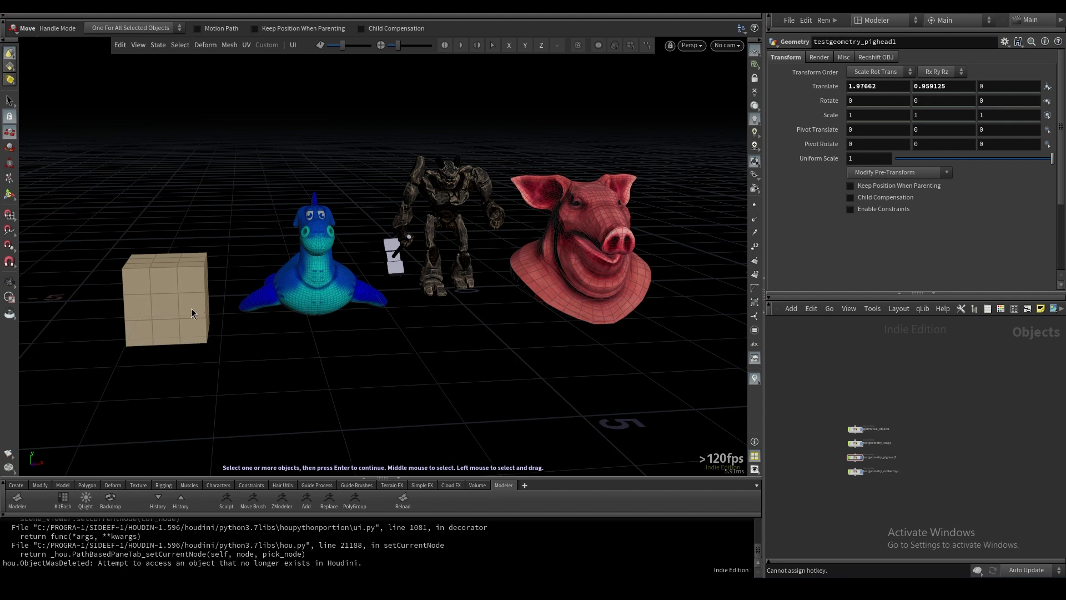
scroll(810, 422, "up", 5)
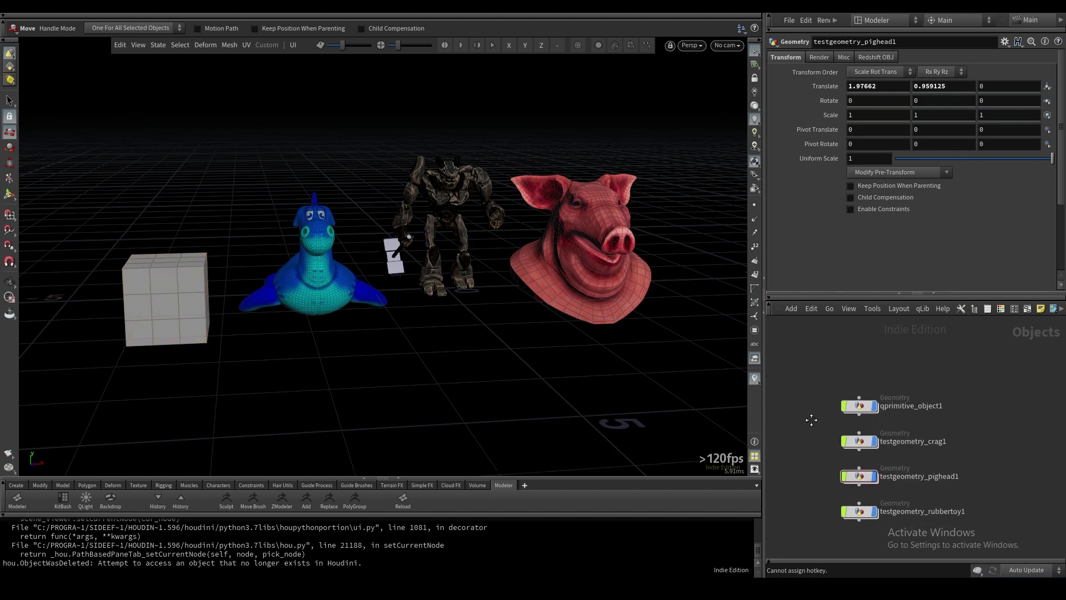
double_click(855, 409)
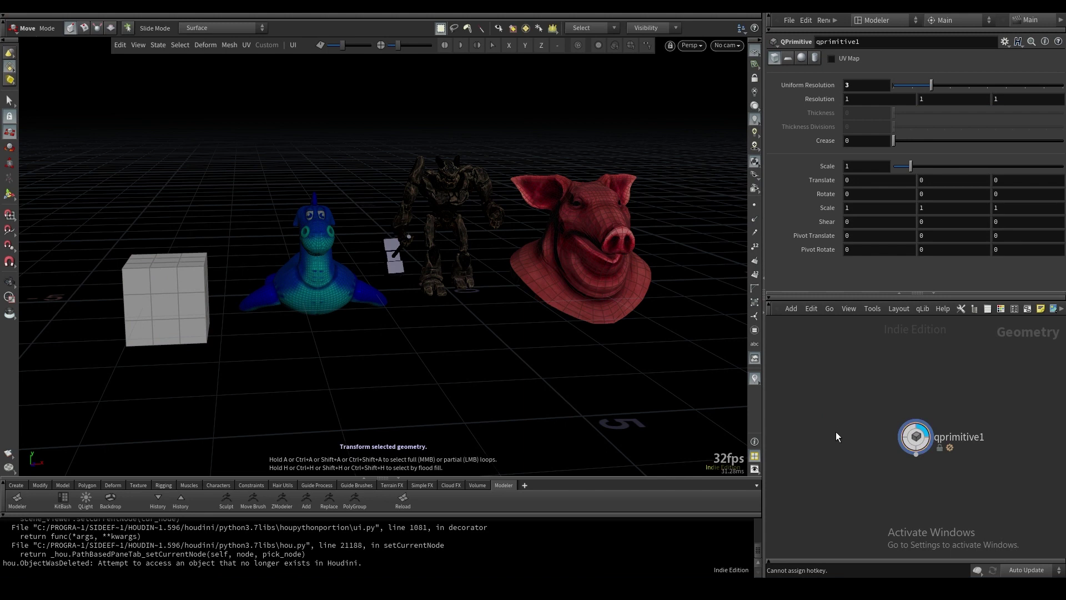
key("u")
double_click(849, 440)
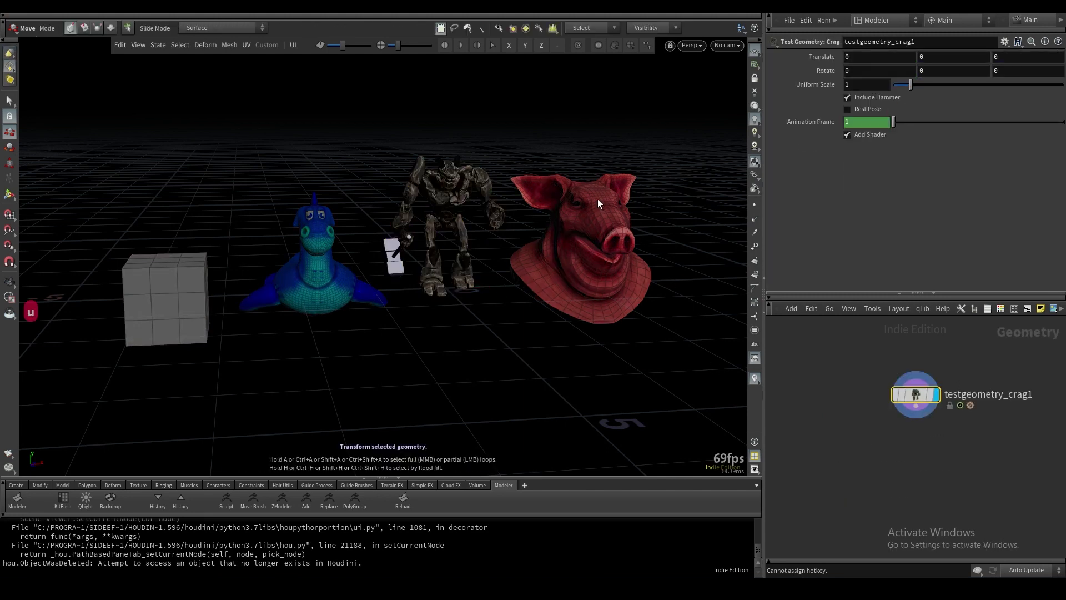
key("u")
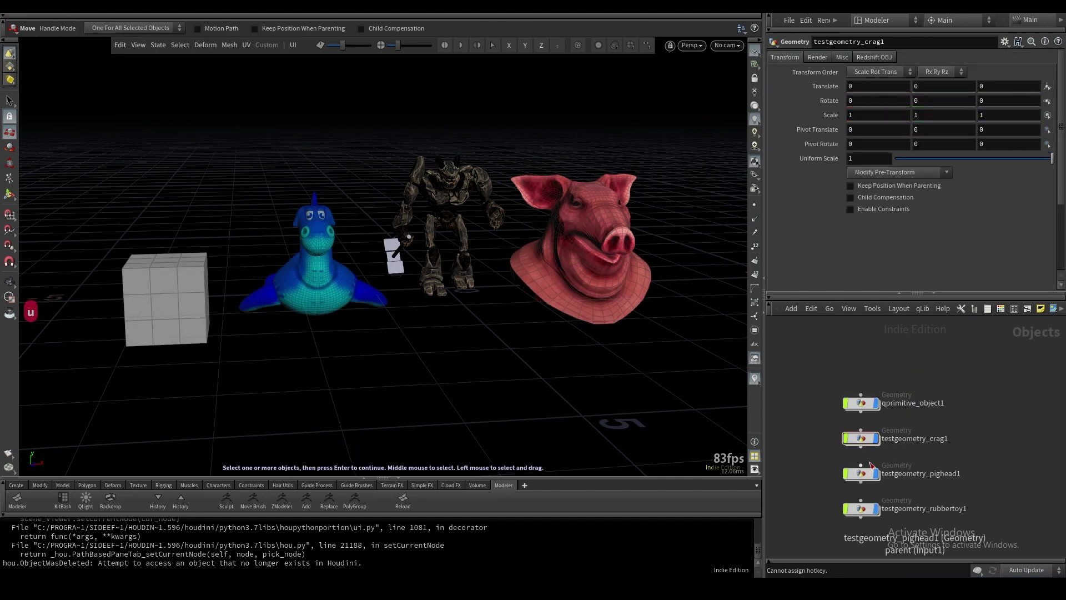
double_click(861, 476)
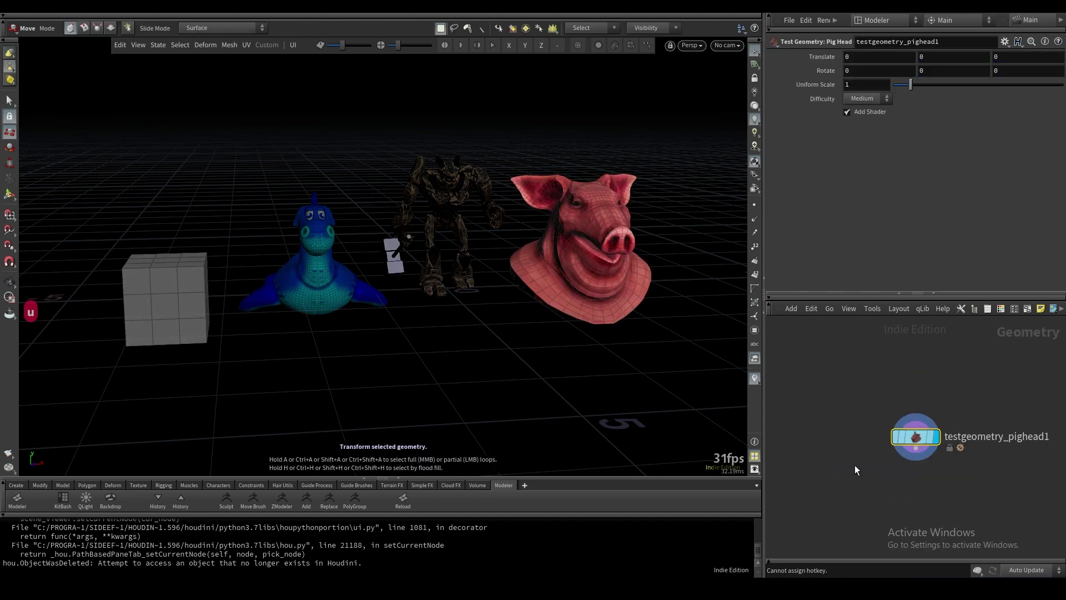
key("u")
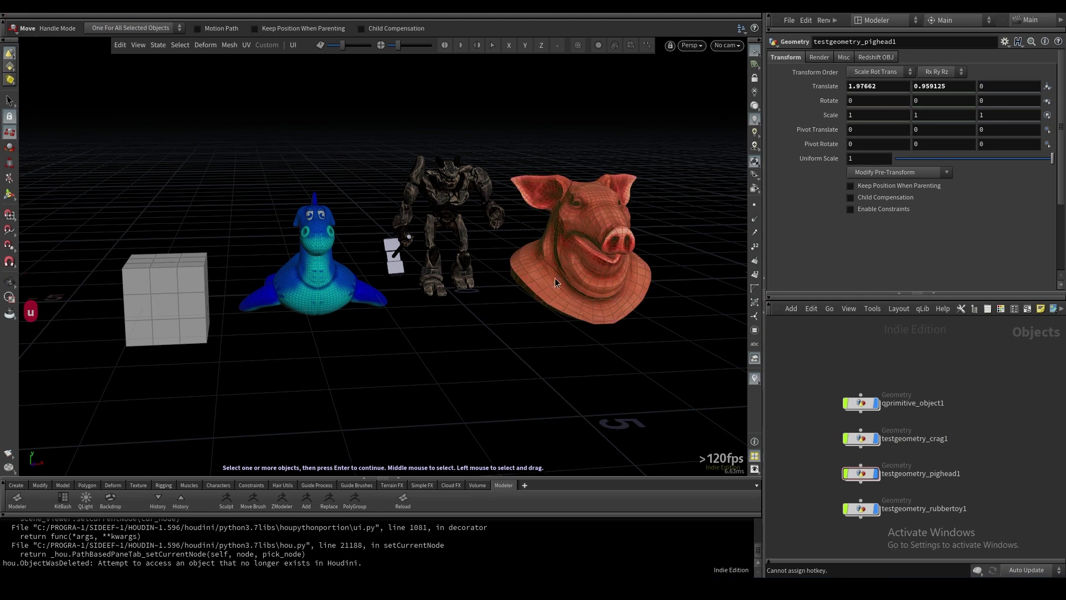
Enter the pig head, Crag, rubber toy and cube geometry directly from the viewport, ending inside the pig head
double_click(579, 283)
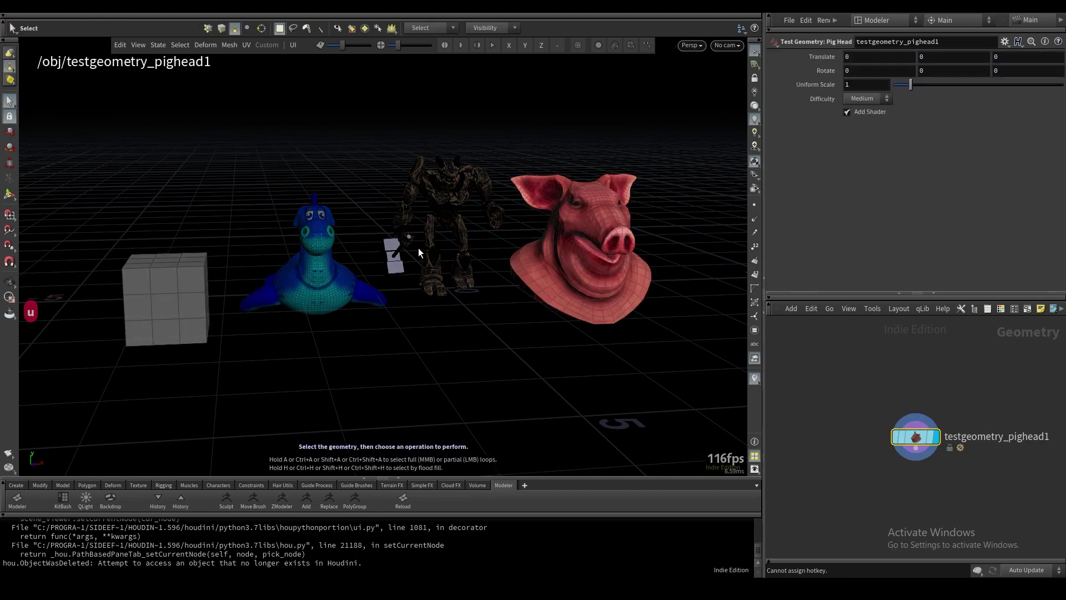
double_click(457, 195)
double_click(318, 258)
double_click(196, 289)
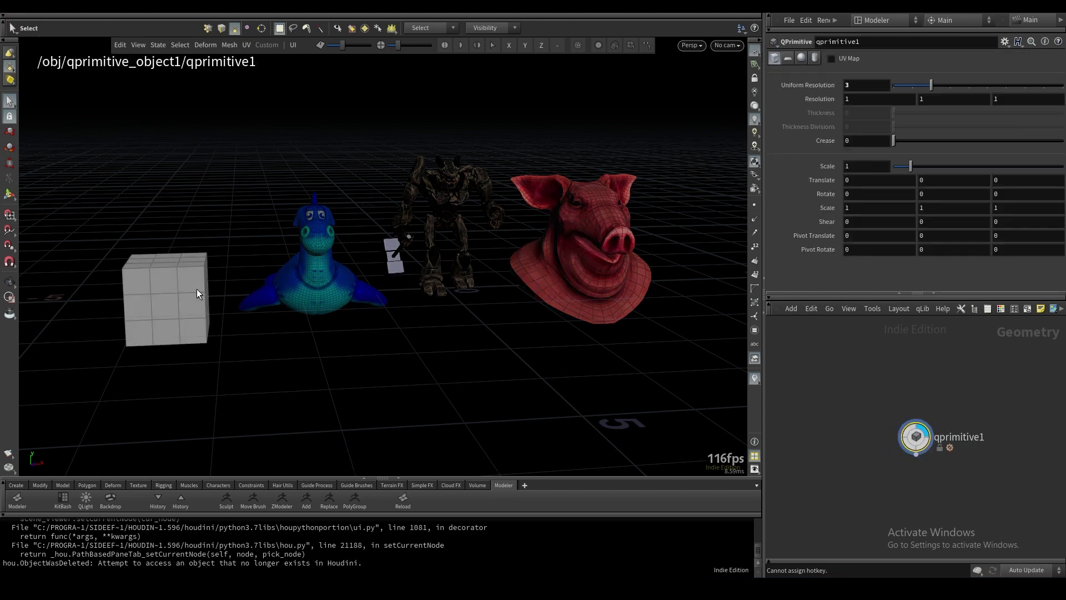
double_click(339, 268)
double_click(439, 206)
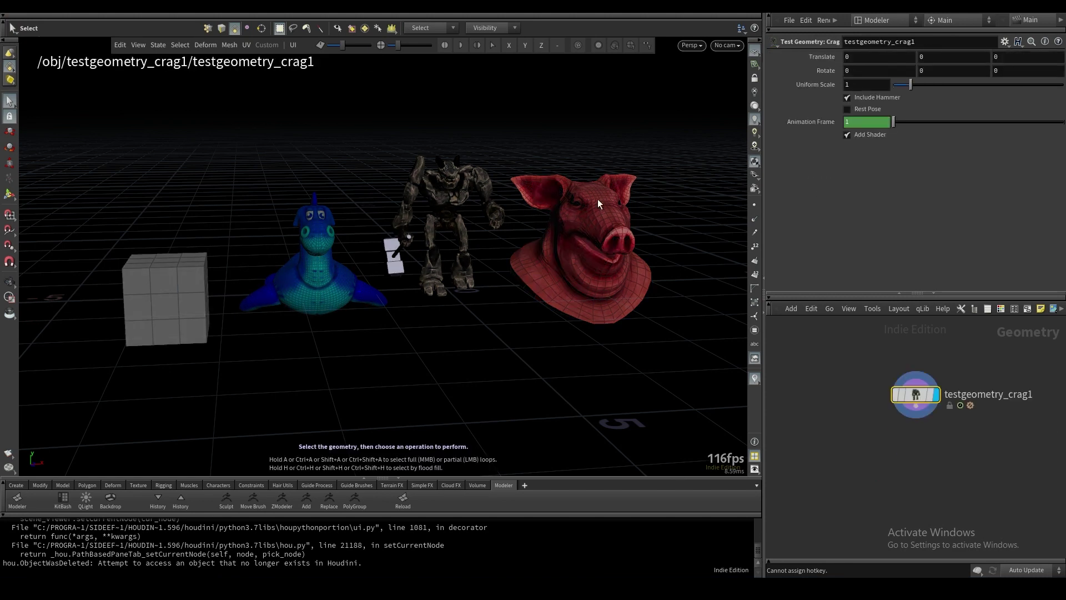
double_click(597, 198)
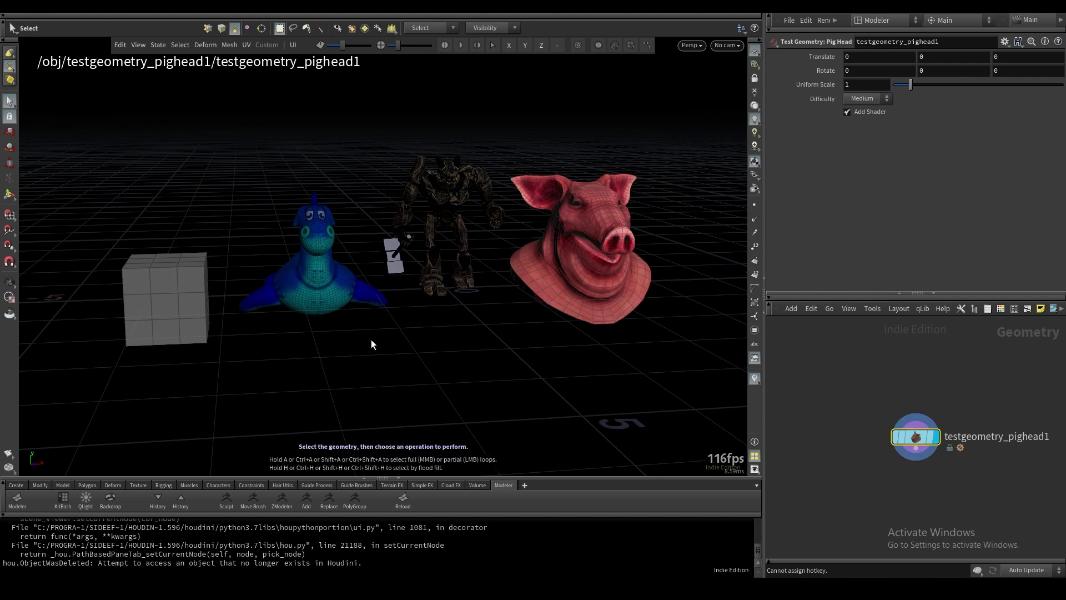
Return to object level, and enter and leave the Crag geometry directly in the viewport
key("u")
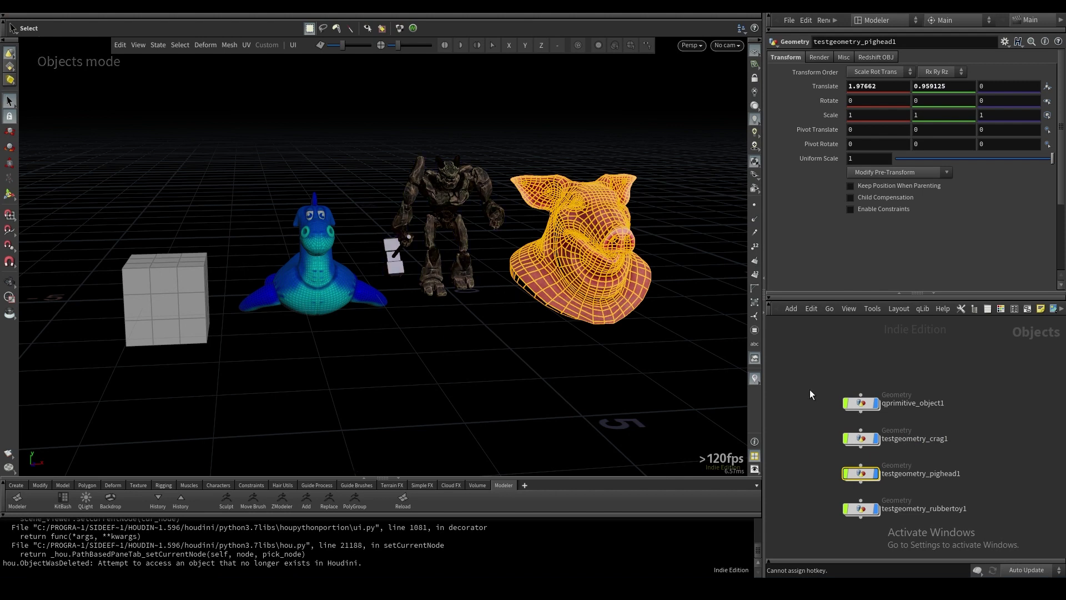
double_click(445, 211)
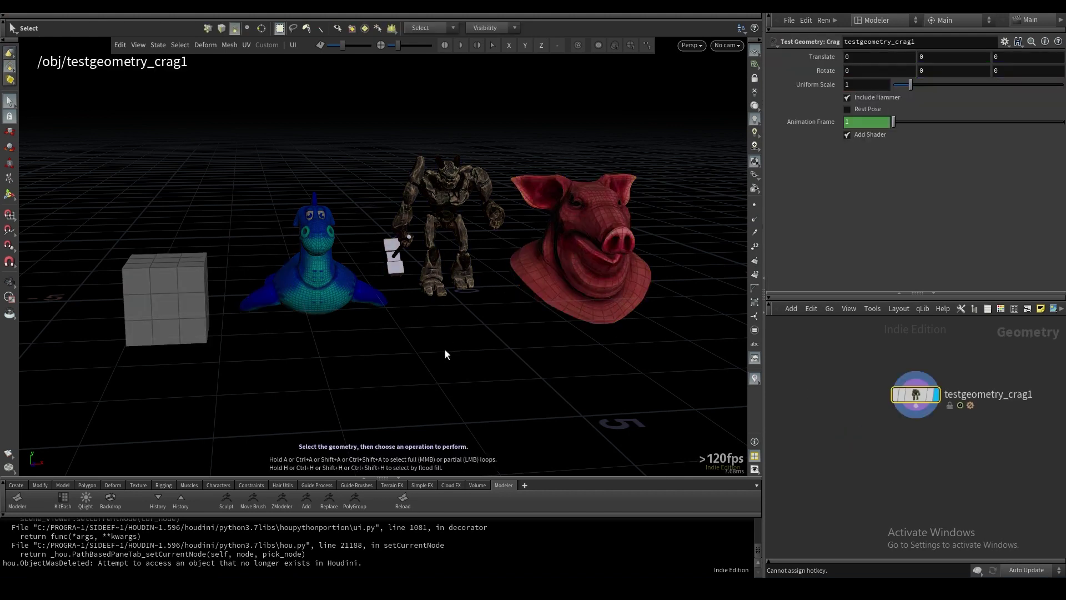
double_click(445, 354)
double_click(449, 220)
right_click_drag(448, 217, 494, 159, "alt")
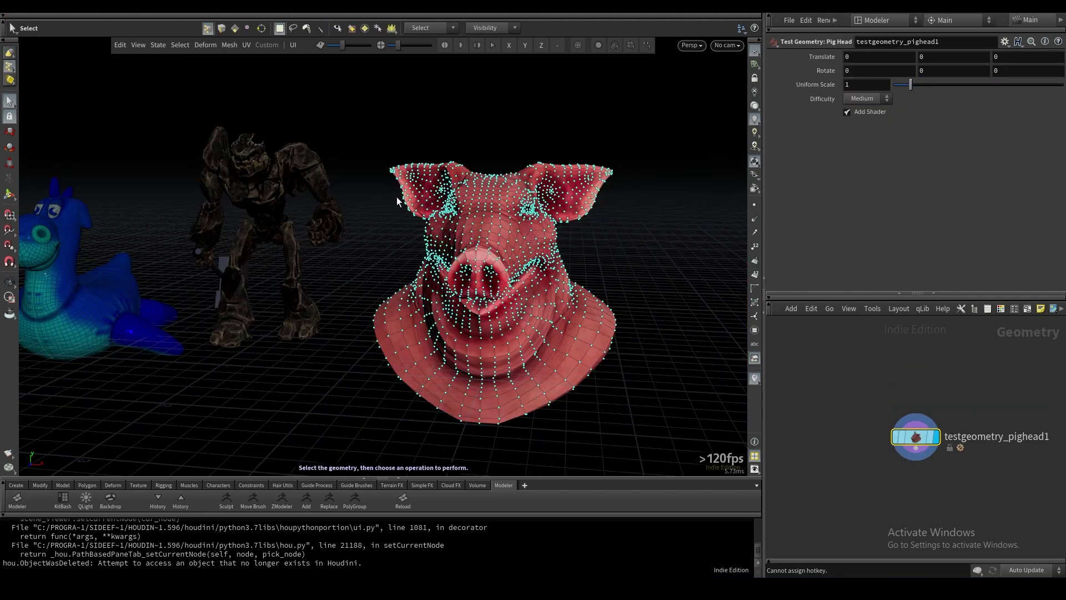
Switch the pig head's component selection mode between points, edges and faces
key("1")
left_click_drag(474, 244, 511, 249, "alt")
key("2")
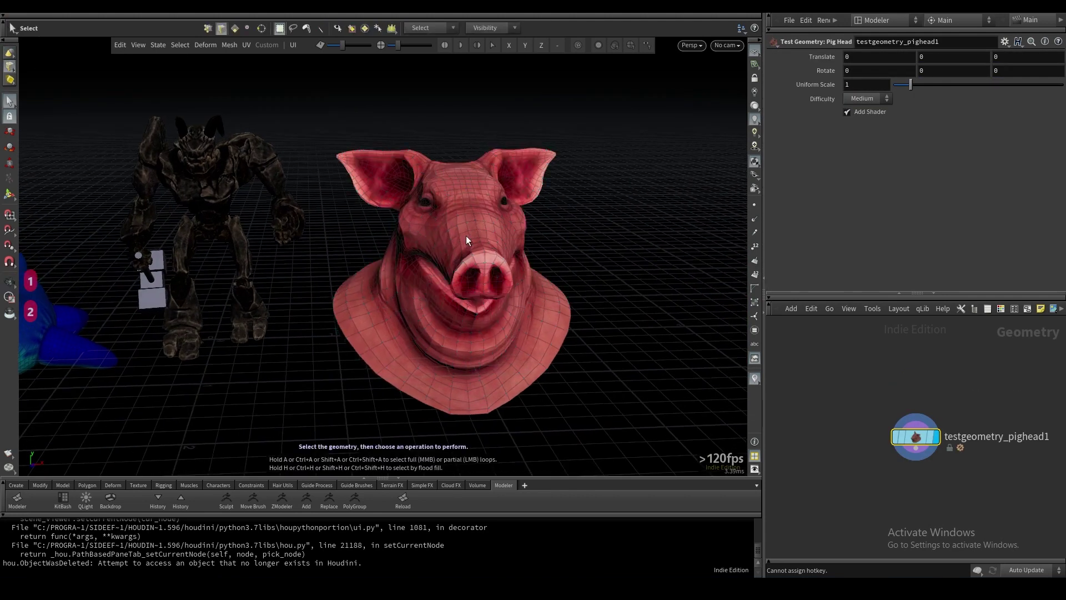
right_click_drag(465, 236, 509, 169, "alt")
left_click_drag(508, 170, 483, 234, "alt")
key("4")
right_click_drag(495, 228, 473, 233, "alt")
left_click_drag(474, 233, 479, 207, "alt")
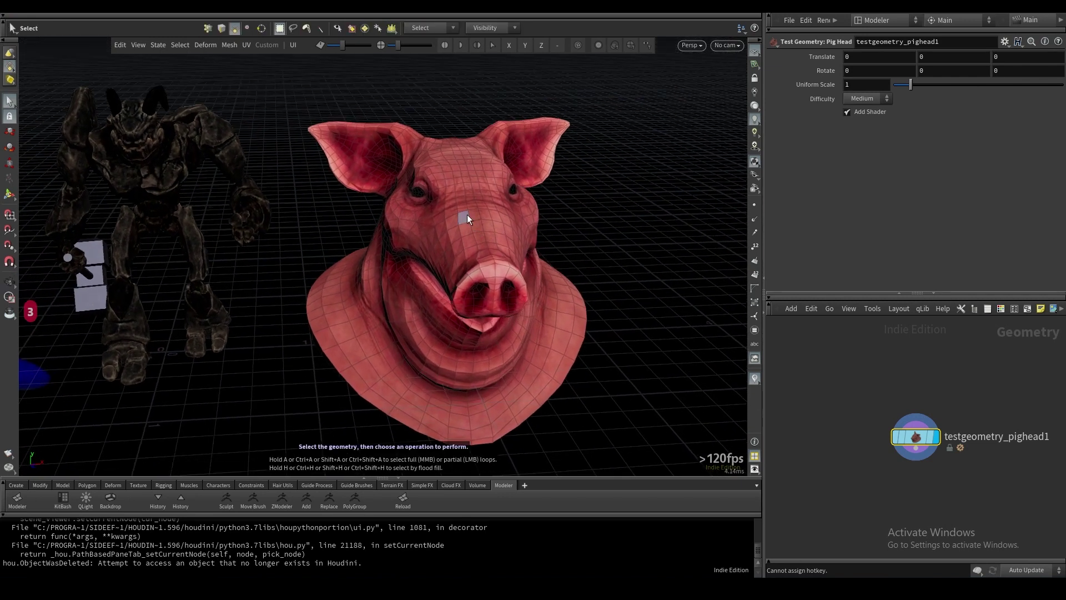
key("1")
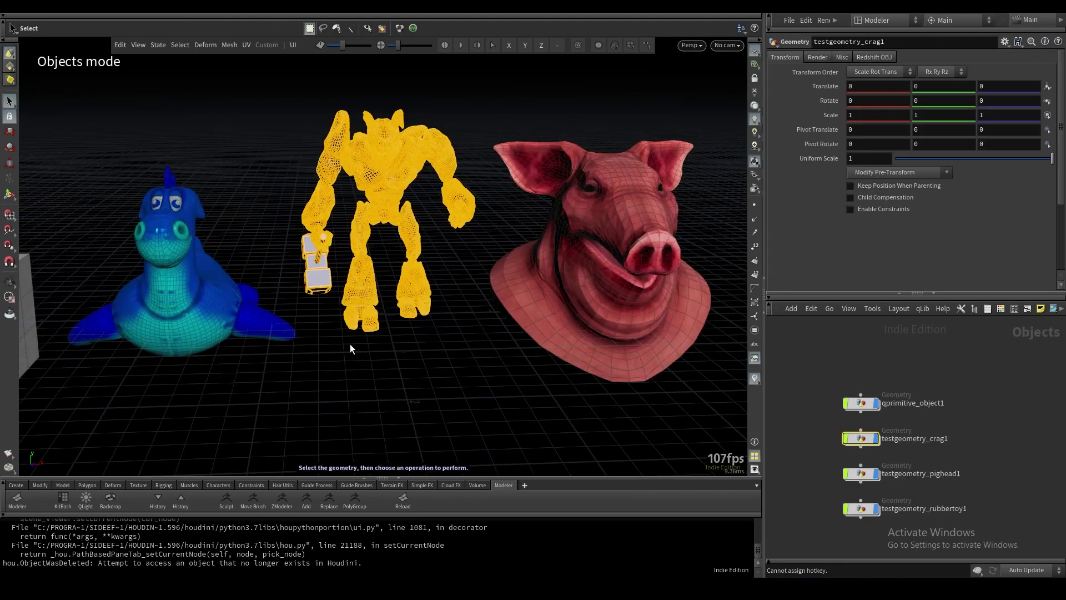
Enter the rubber toy's geometry and switch its selection mode between whole islands, faces, points and edges
double_click(191, 302)
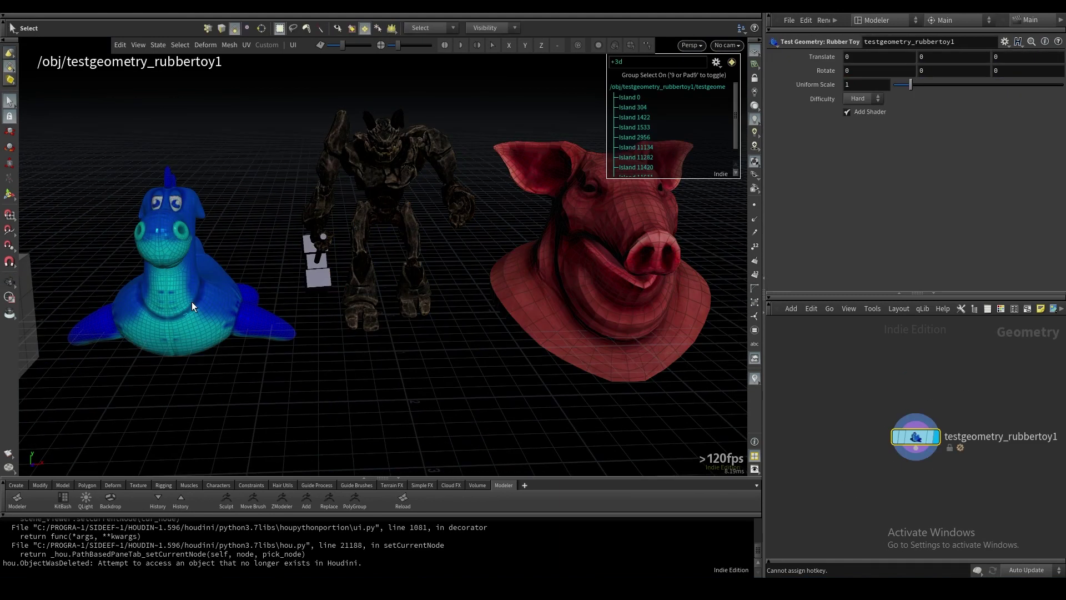
left_click_drag(191, 302, 276, 293, "alt")
middle_click_drag(276, 292, 332, 287, "alt")
key("4")
key("4")
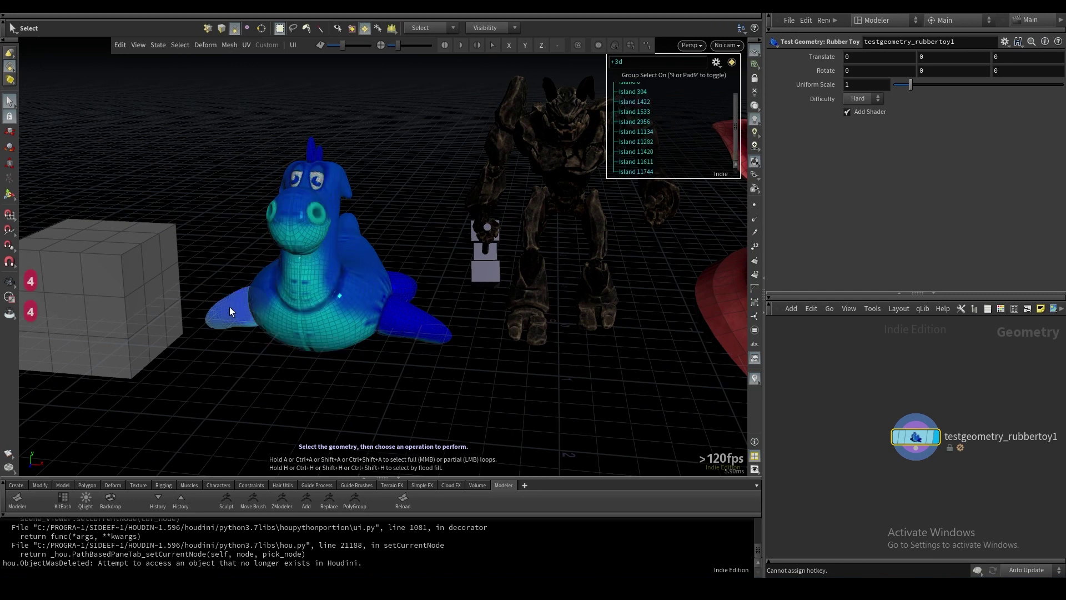
key("3")
left_click_drag(244, 301, 212, 325, "alt")
key("1")
key("2")
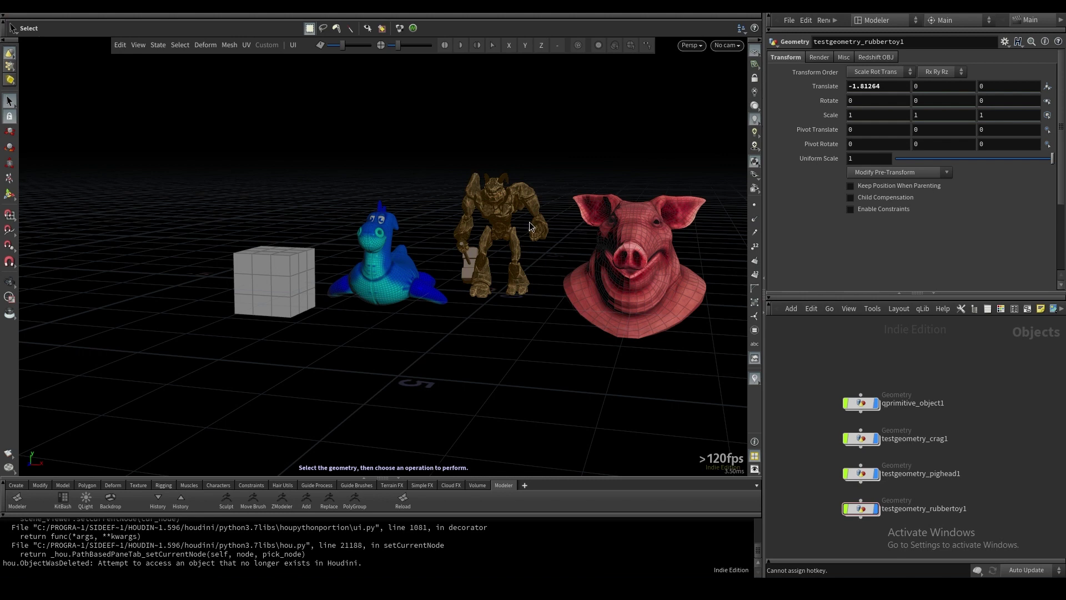
Orbit around the four objects, snapping the view to an orthographic back view and returning to perspective
left_click_drag(530, 221, 521, 263, "alt")
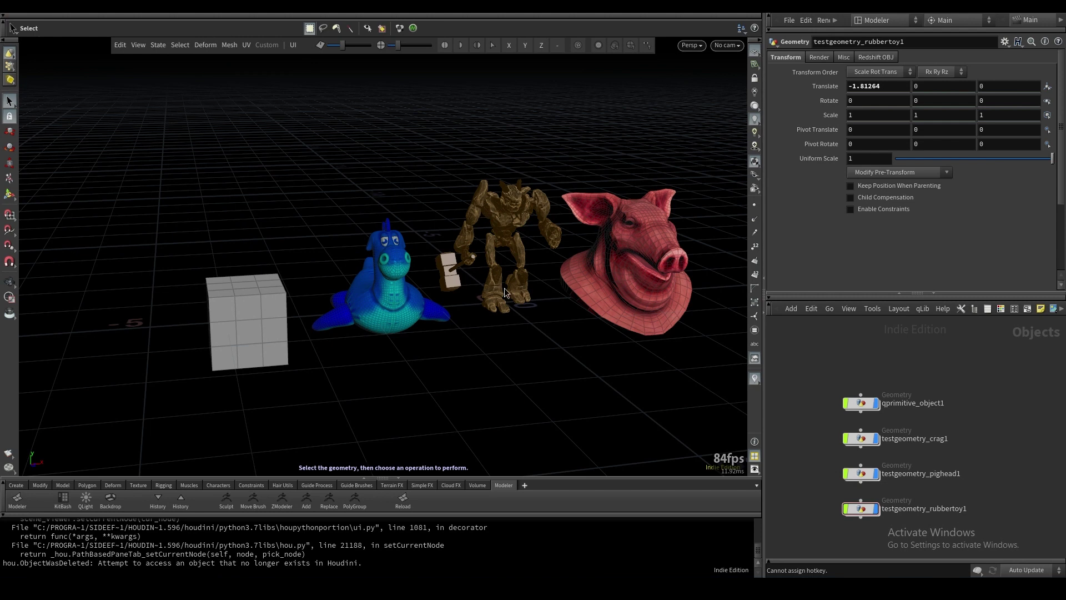
key("space+3")
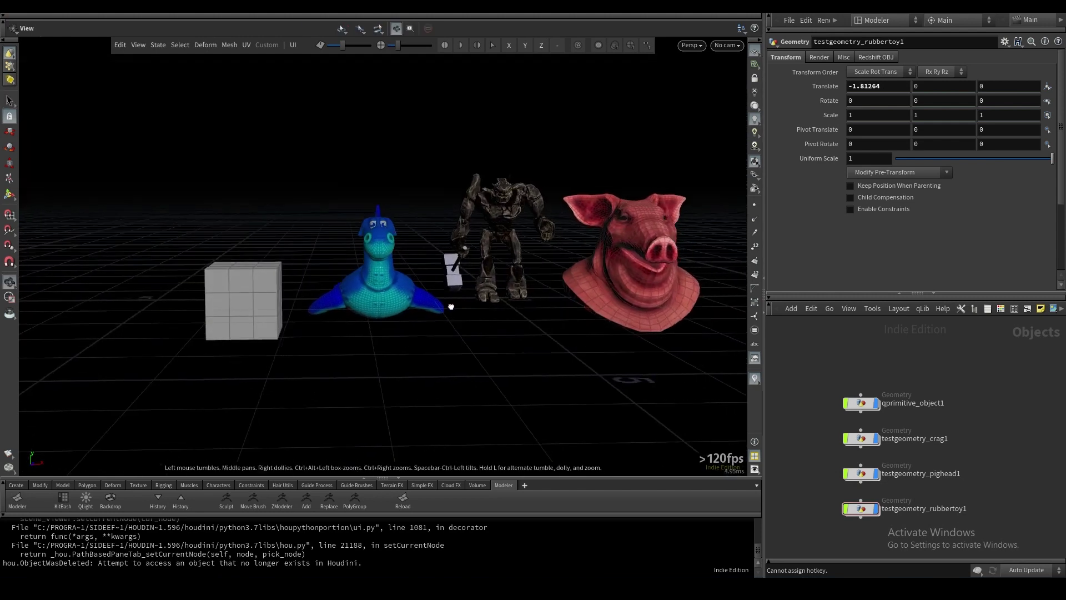
left_click_drag(448, 305, 432, 245)
key("space+3")
left_click_drag(482, 271, 485, 245)
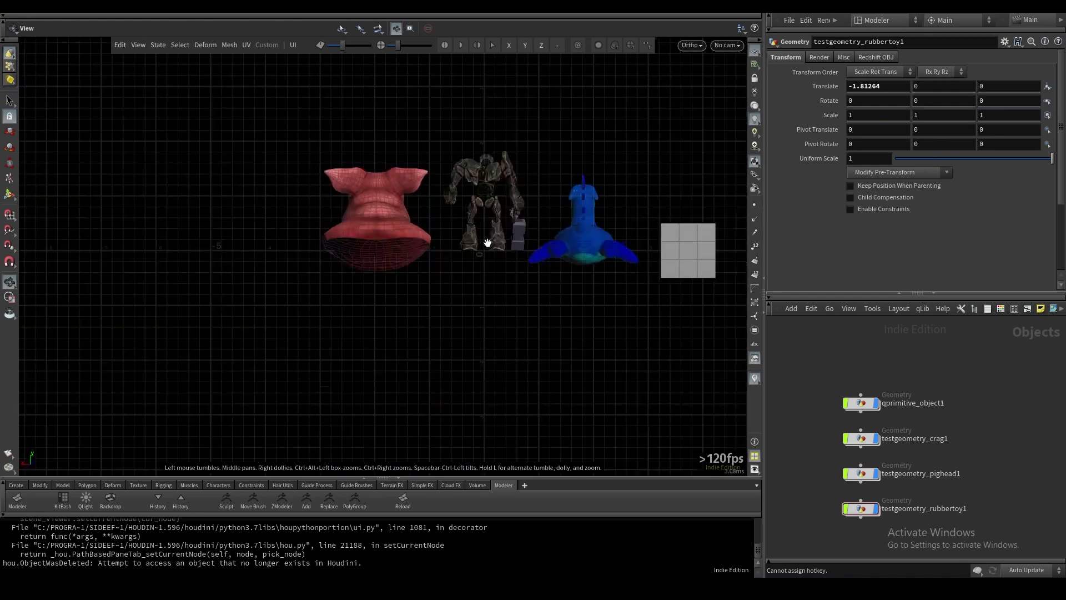
left_click_drag(484, 282, 438, 321)
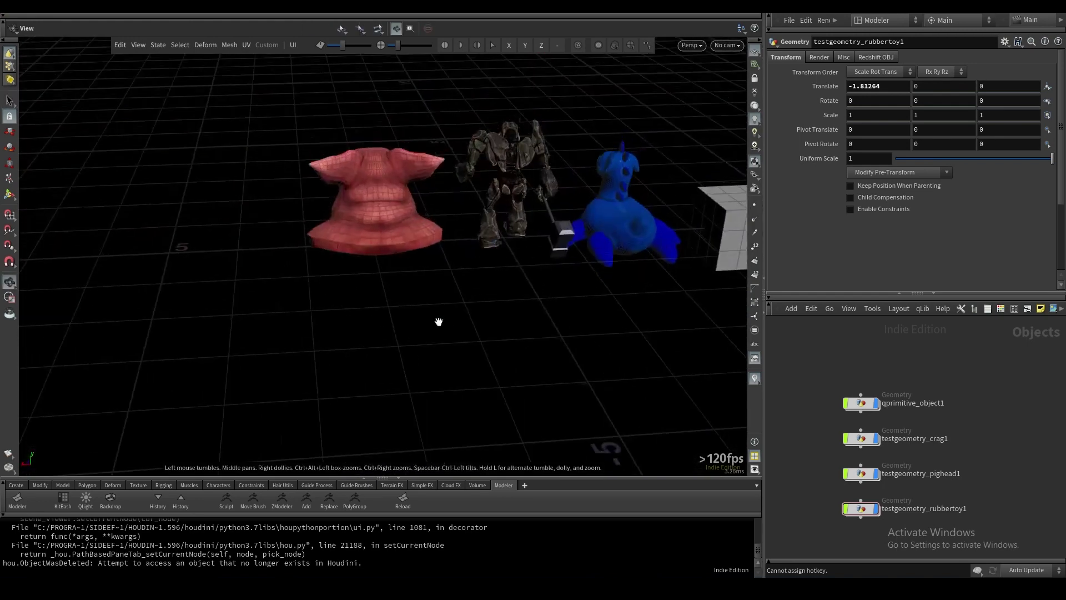
left_click_drag(470, 266, 219, 425)
key("s")
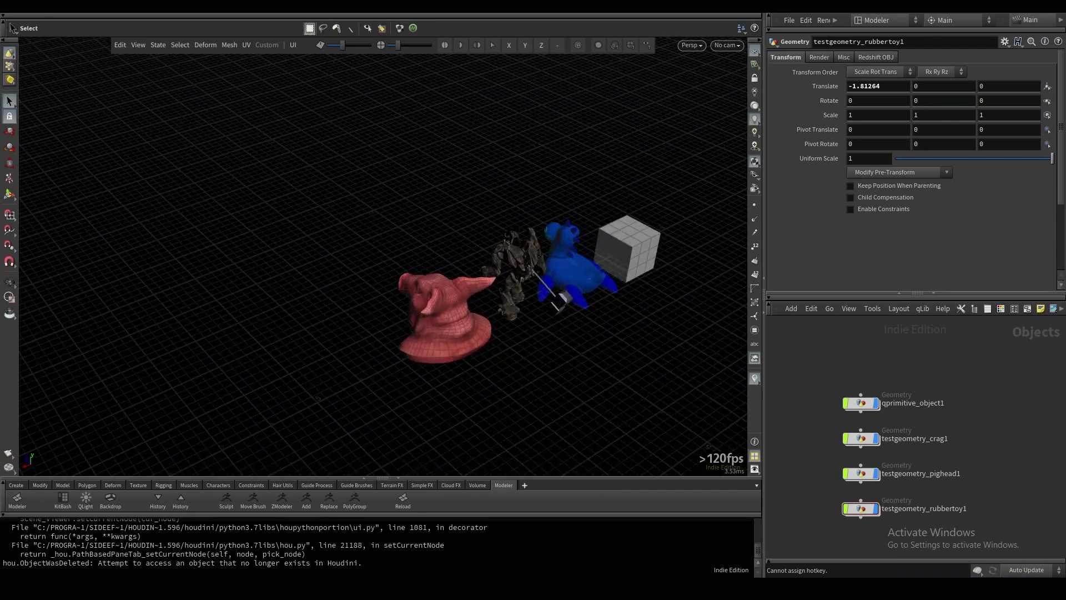
Select the pig head and frame it in the viewport, and reframe the view on all objects
left_click(399, 355)
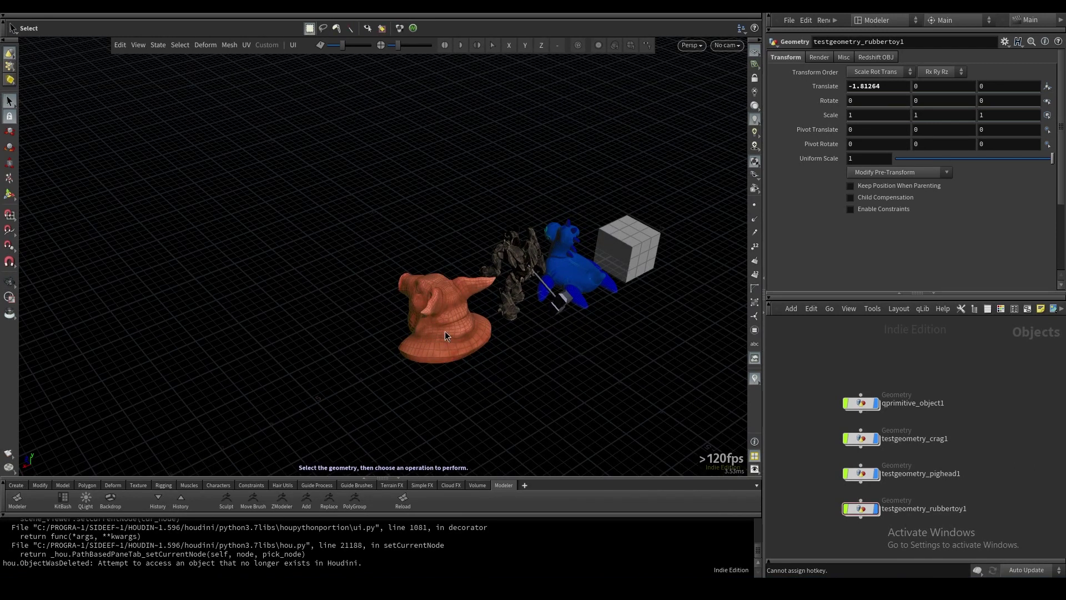
key("ctrl+space")
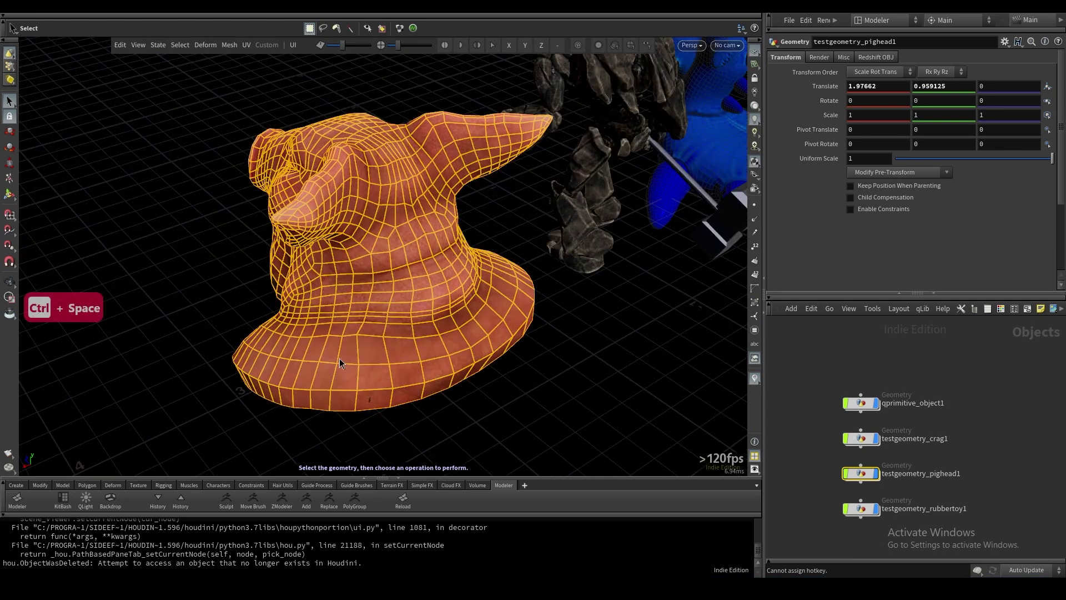
left_click_drag(338, 358, 533, 317, "alt")
left_click_drag(798, 438, 811, 458)
left_click_drag(340, 278, 474, 244)
key("shift+space")
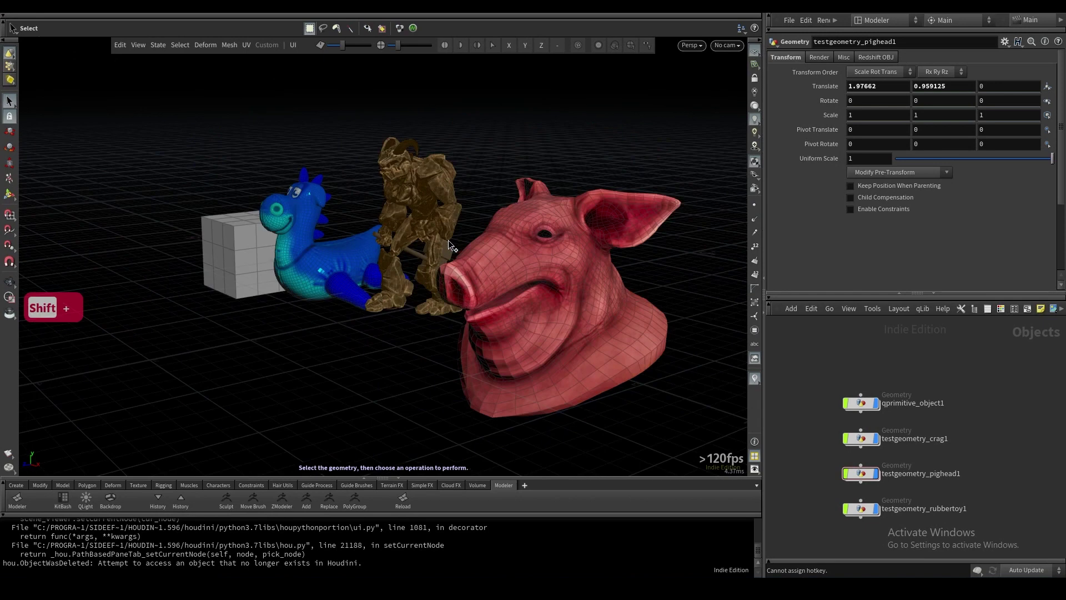
Enter the rubber toy's geometry and isolate it so the other objects are hidden
left_click(138, 45)
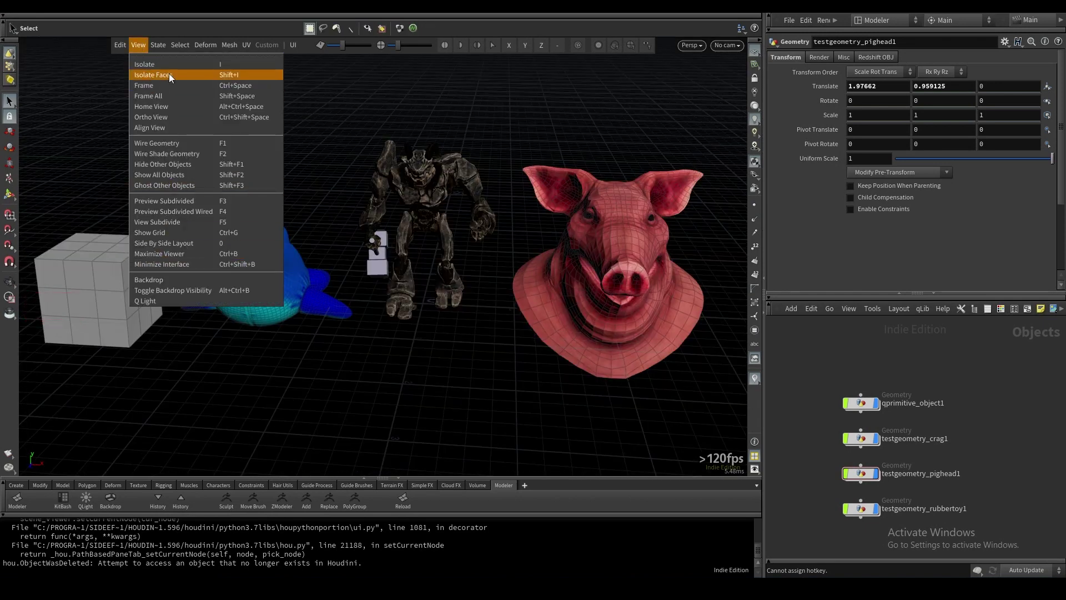
left_click(463, 123)
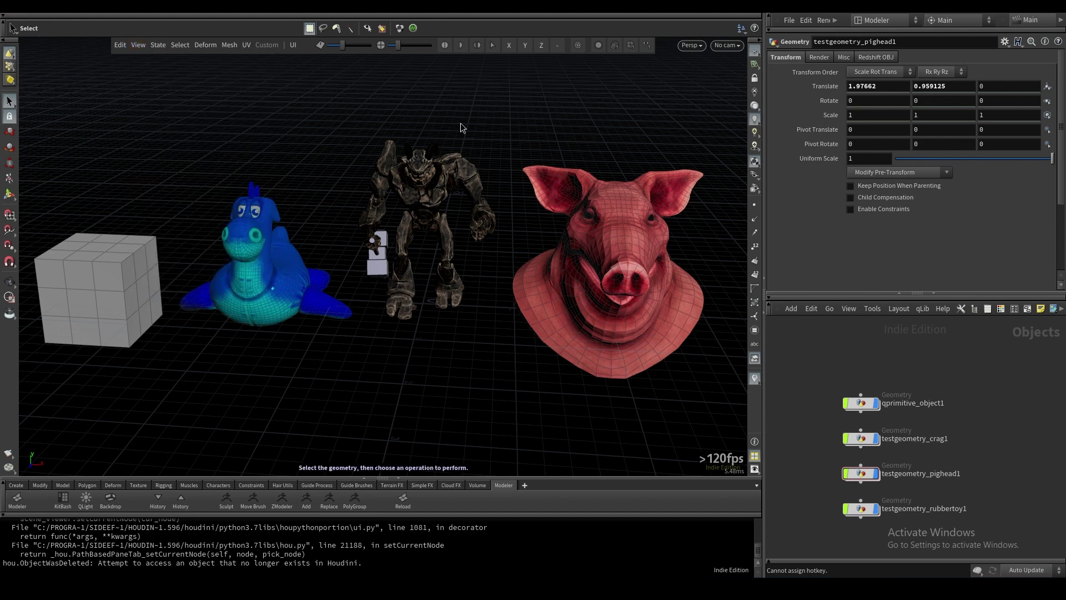
middle_click_drag(462, 123, 505, 116, "alt")
left_click(306, 233)
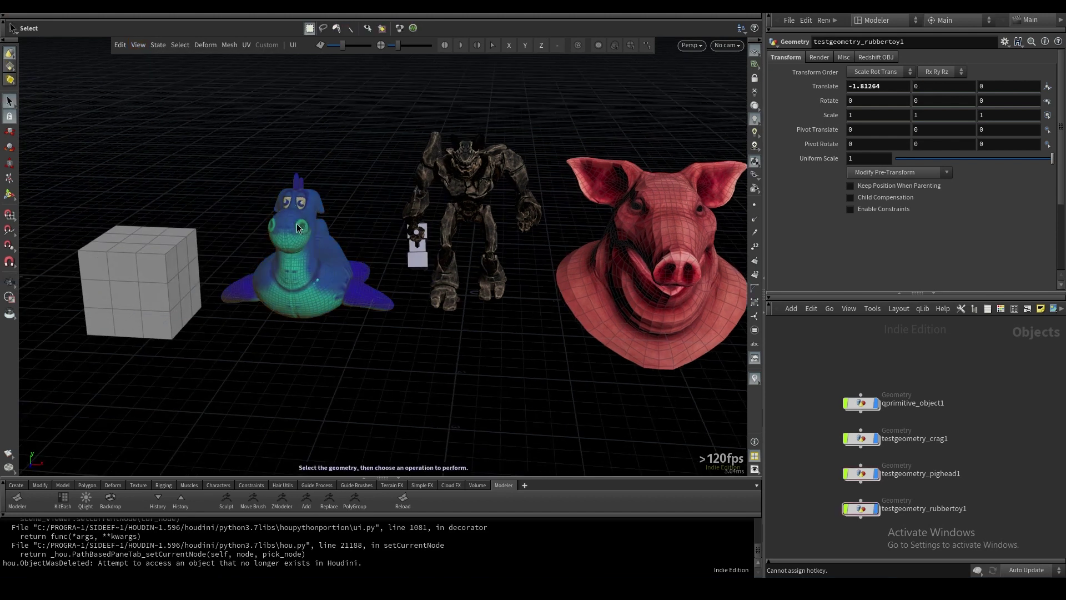
key("i")
right_click_drag(278, 234, 304, 203, "alt")
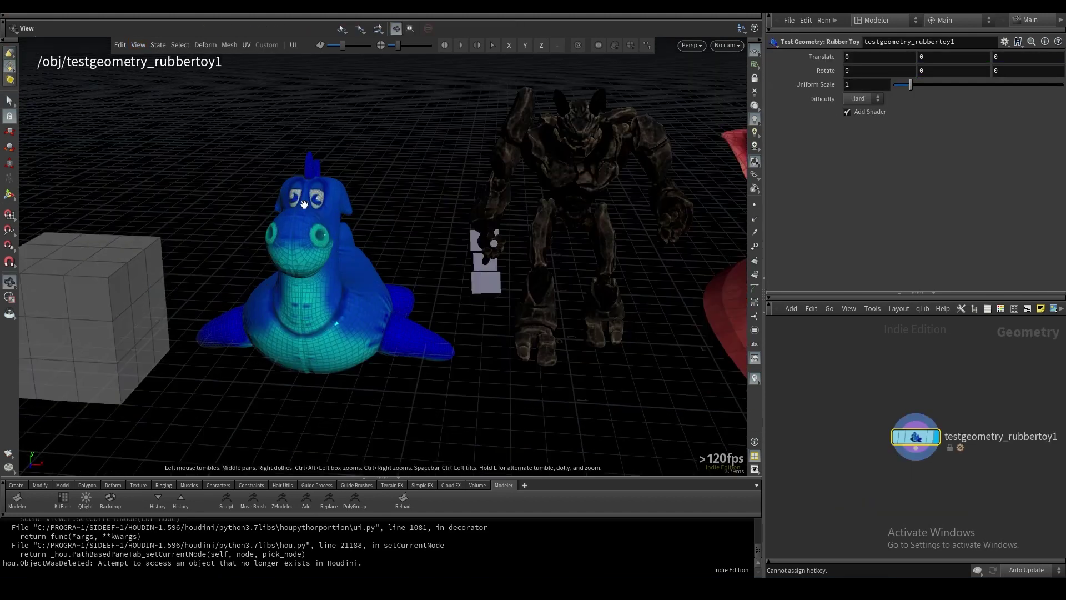
key("s")
left_click(137, 44)
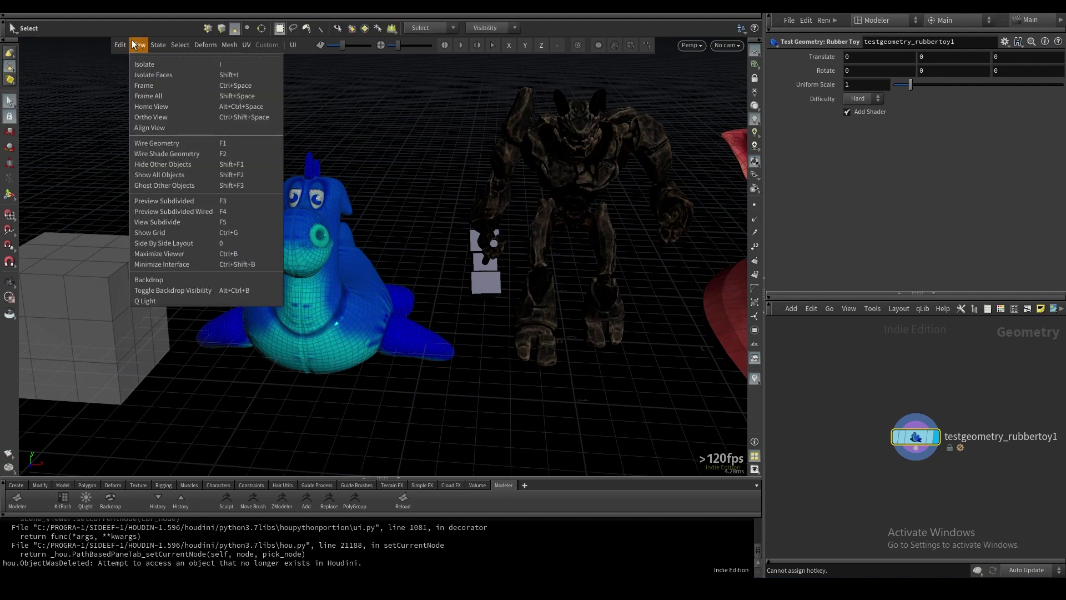
left_click(133, 44)
key("i")
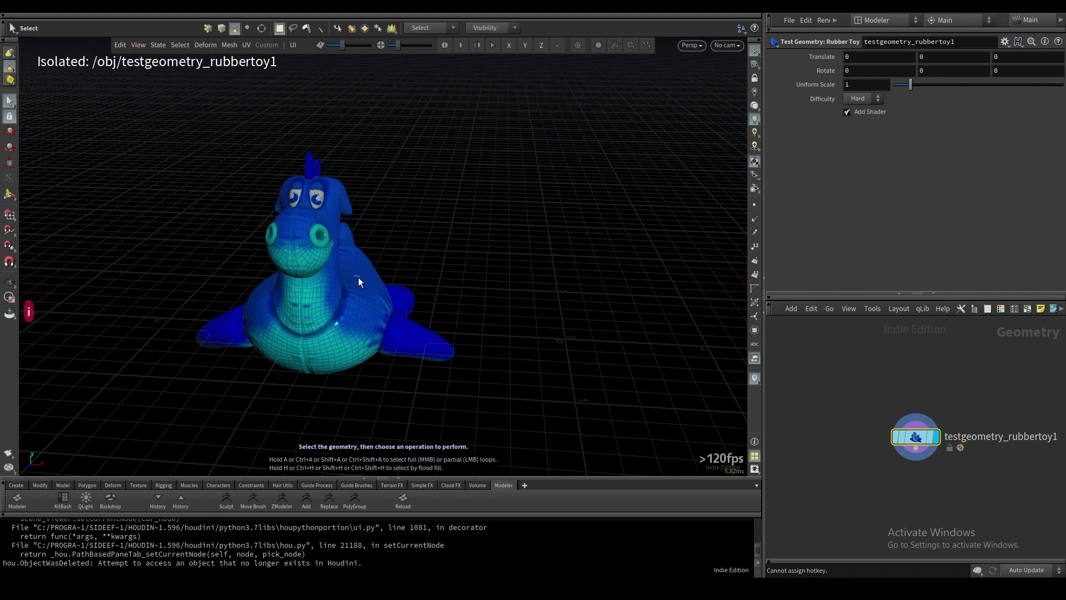
Turn the rubber toy's isolation off and back on twice to compare it with the full scene
key("i")
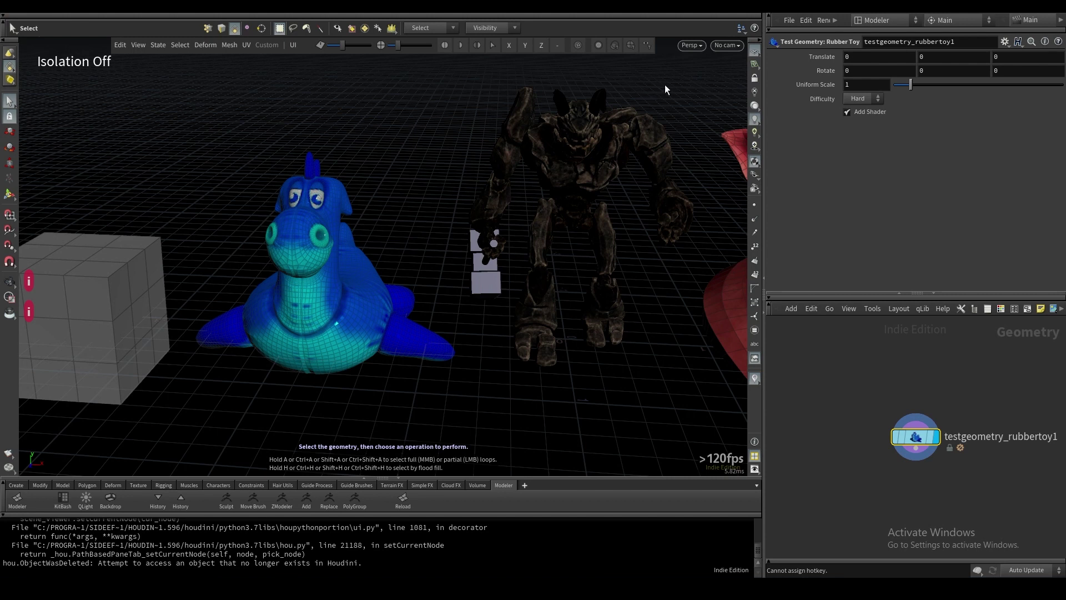
key("i")
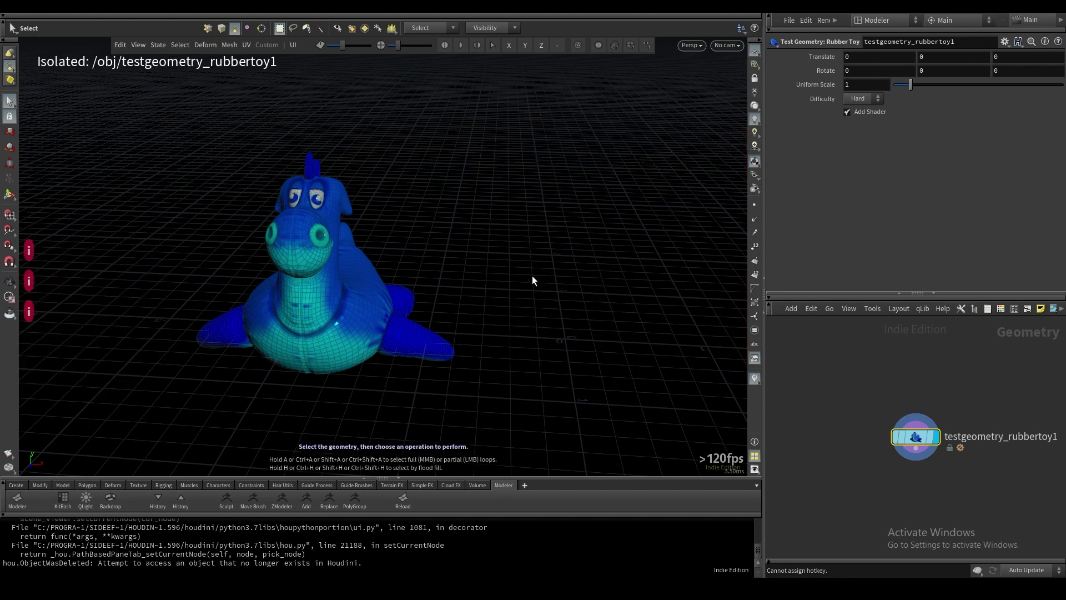
key("i")
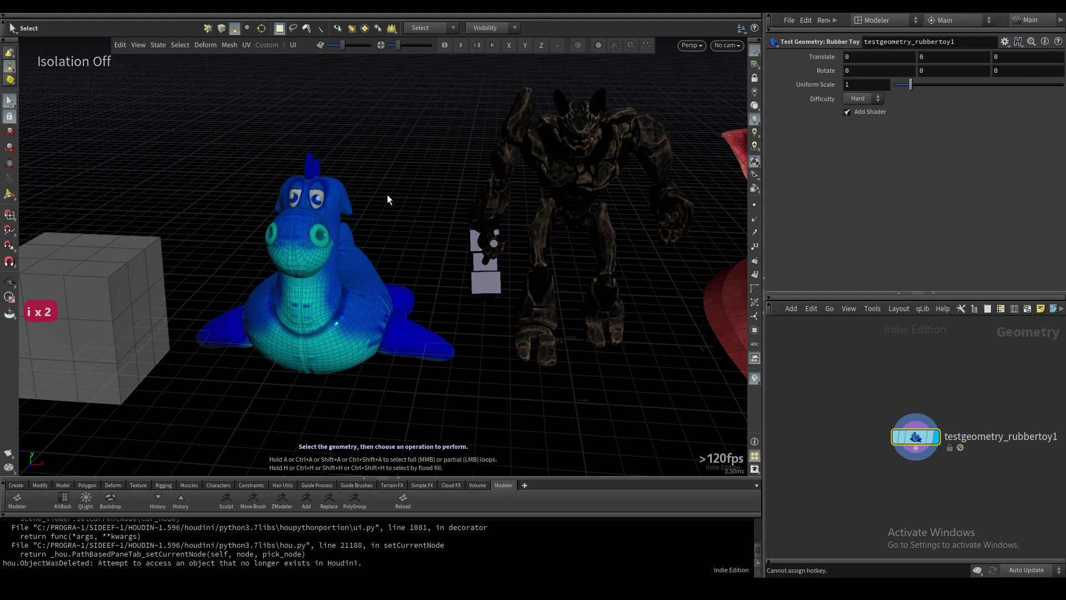
key("i")
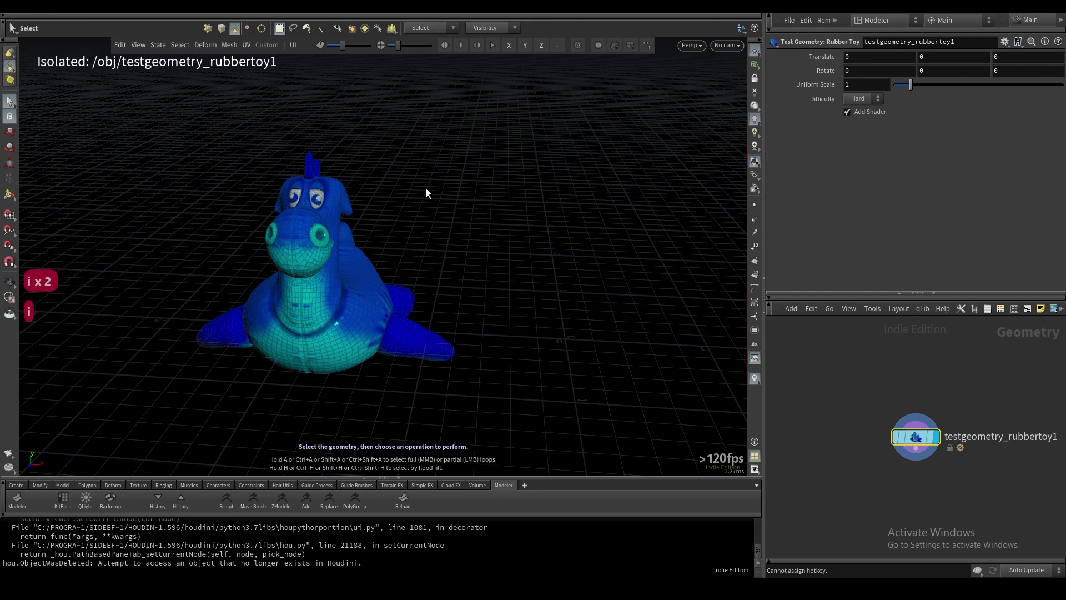
Return to object mode, turn off the rubber toy's isolation, and toggle isolation of the crag character on and off
double_click(531, 351)
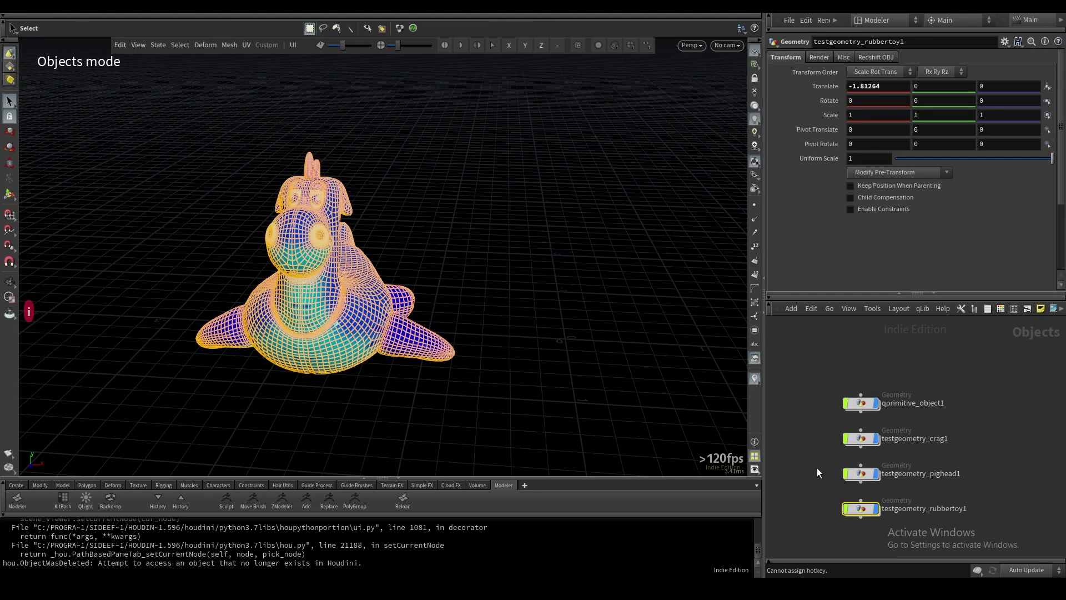
right_click_drag(564, 338, 600, 383, "alt")
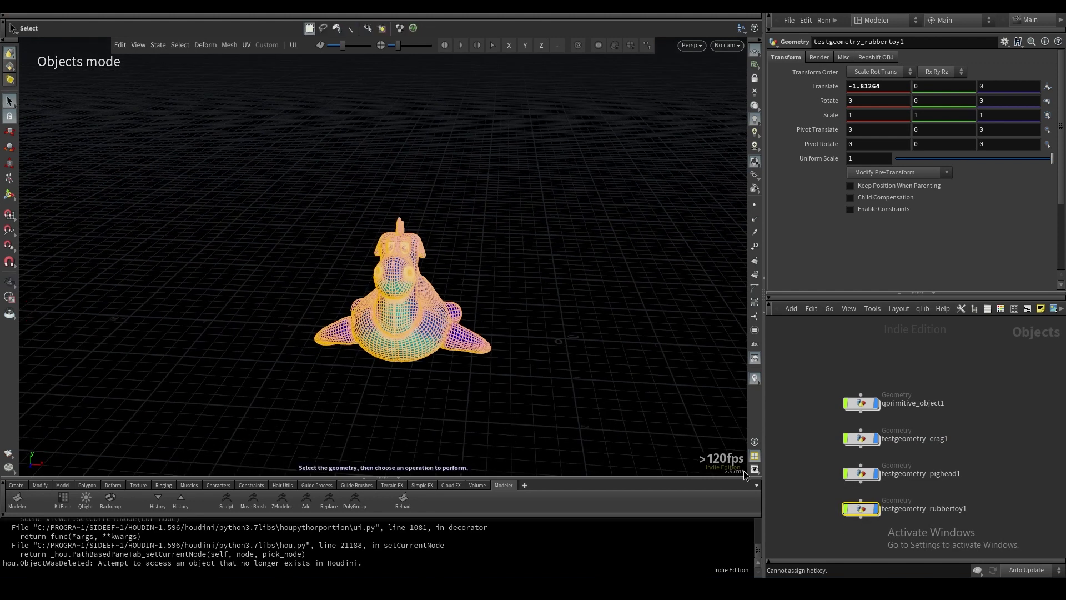
key("i")
middle_click_drag(644, 391, 534, 363)
left_click(525, 289)
key("i")
key("i")
Isolate the pig head object, and bring the other objects back into view
left_click(601, 338)
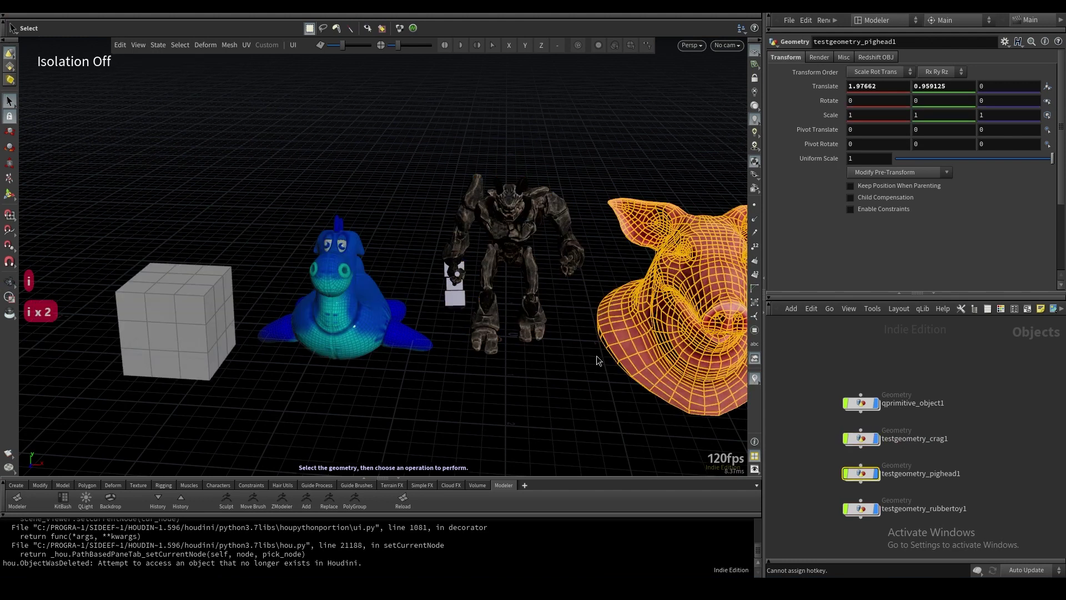
key("i")
left_click(580, 375)
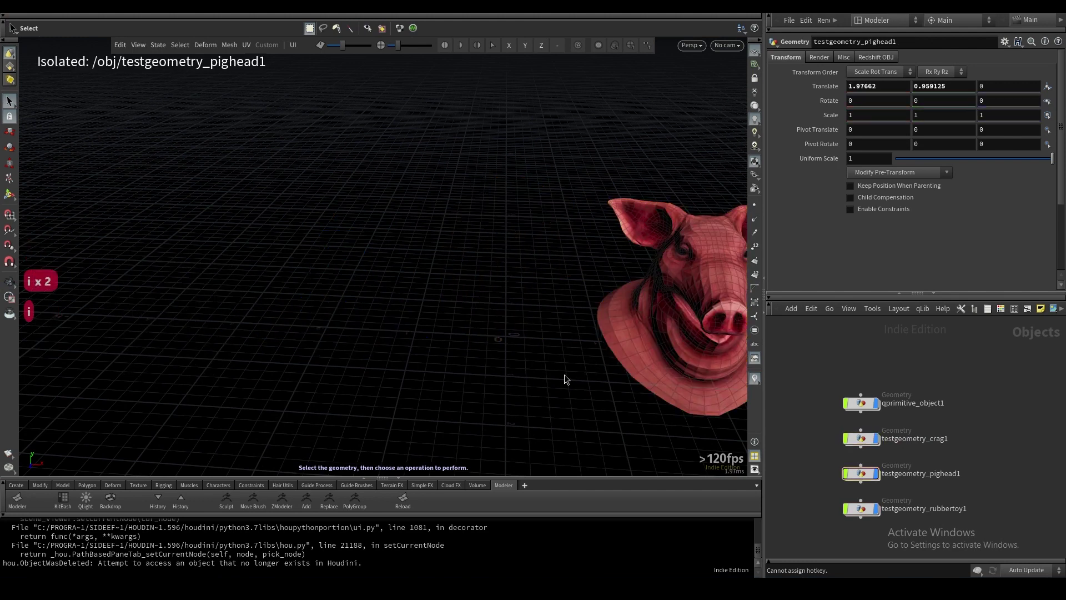
middle_click_drag(611, 368, 524, 342, "alt")
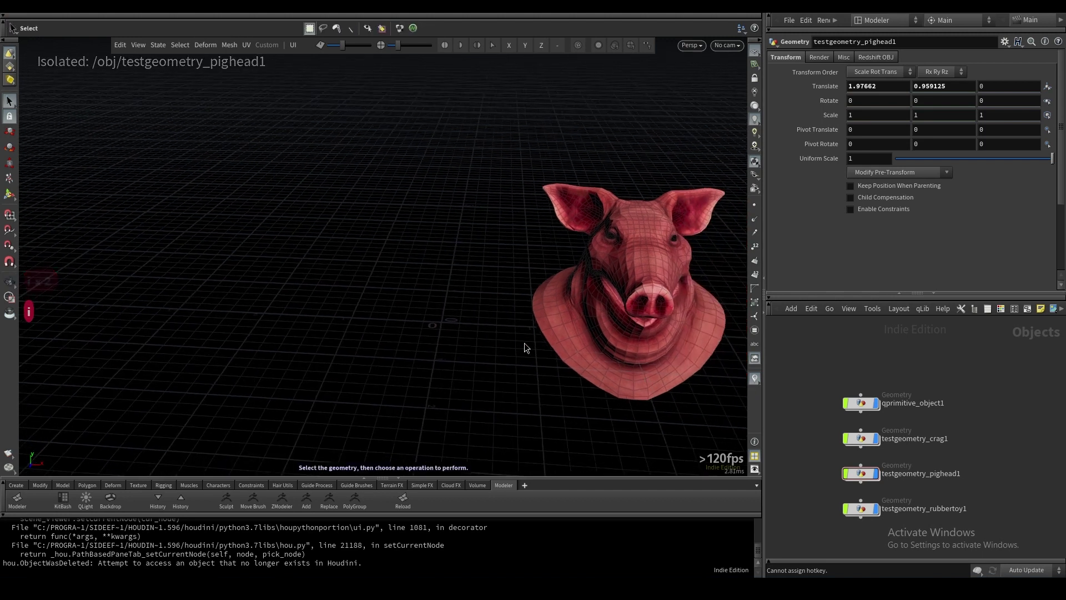
key("i")
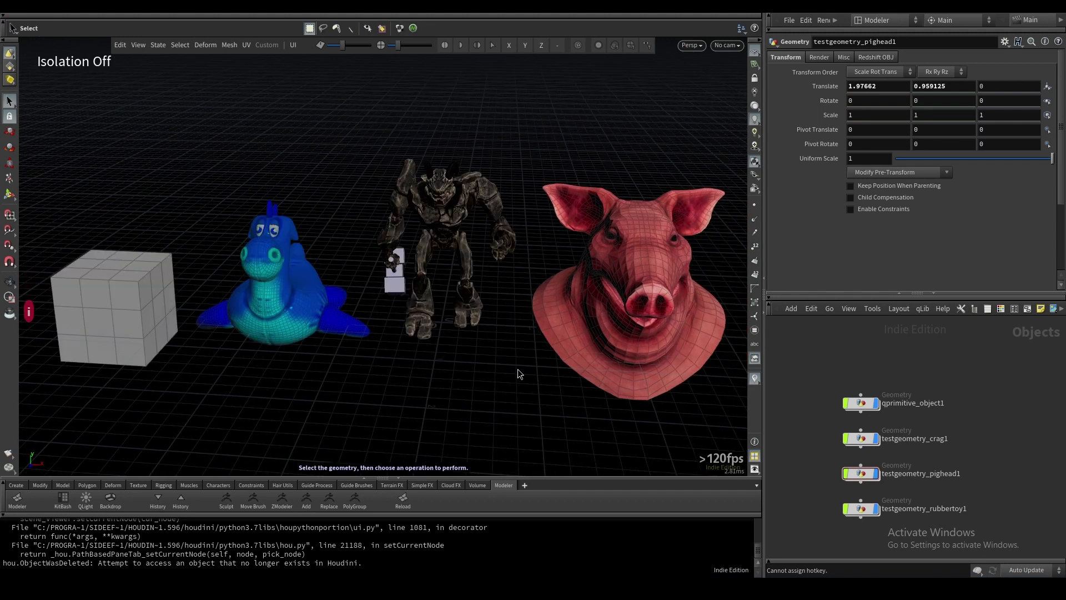
Enter the rubber toy's geometry and isolate the toy from the other objects
double_click(301, 304)
scroll(334, 305, "up", 5)
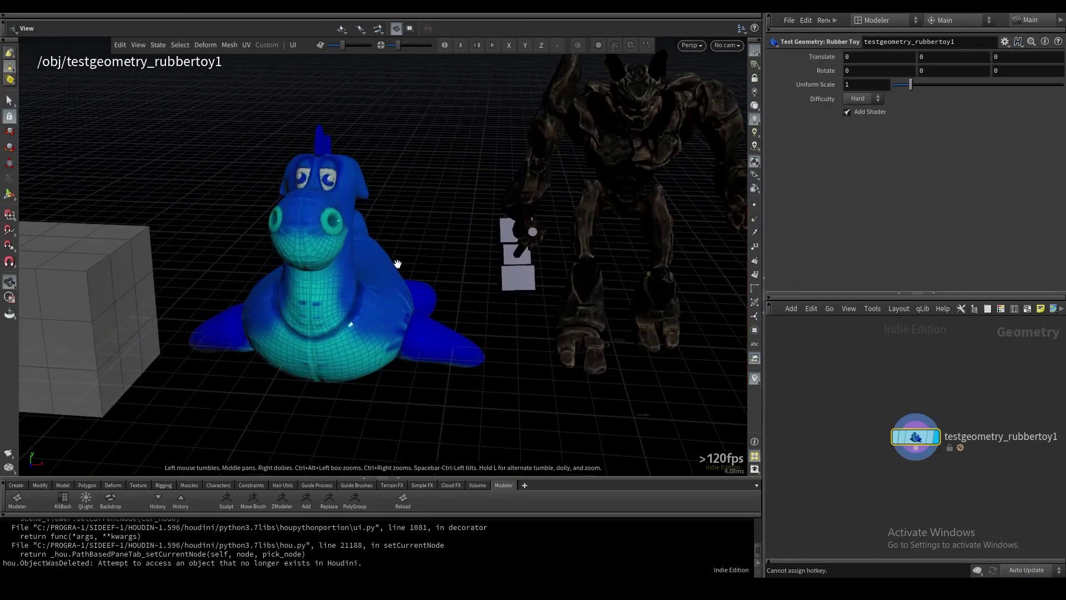
key("i")
Select a patch of faces on the rubber toy's chest, isolate them, and unisolate the full toy again
scroll(350, 278, "up", 3)
left_click_drag(334, 258, 404, 367)
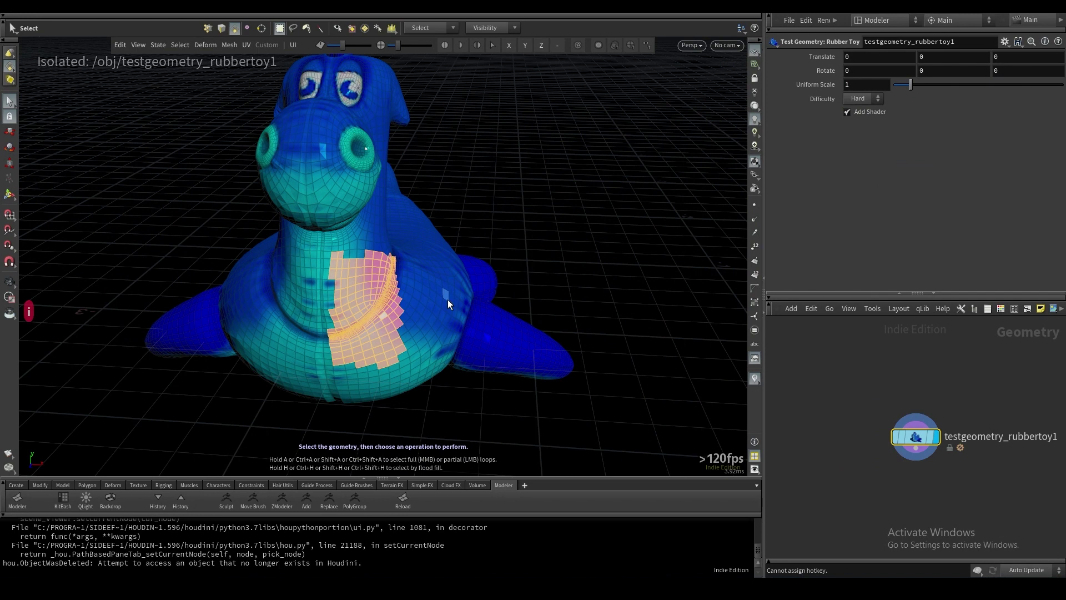
key("i")
key("Escape")
left_click_drag(400, 311, 453, 300)
key("s")
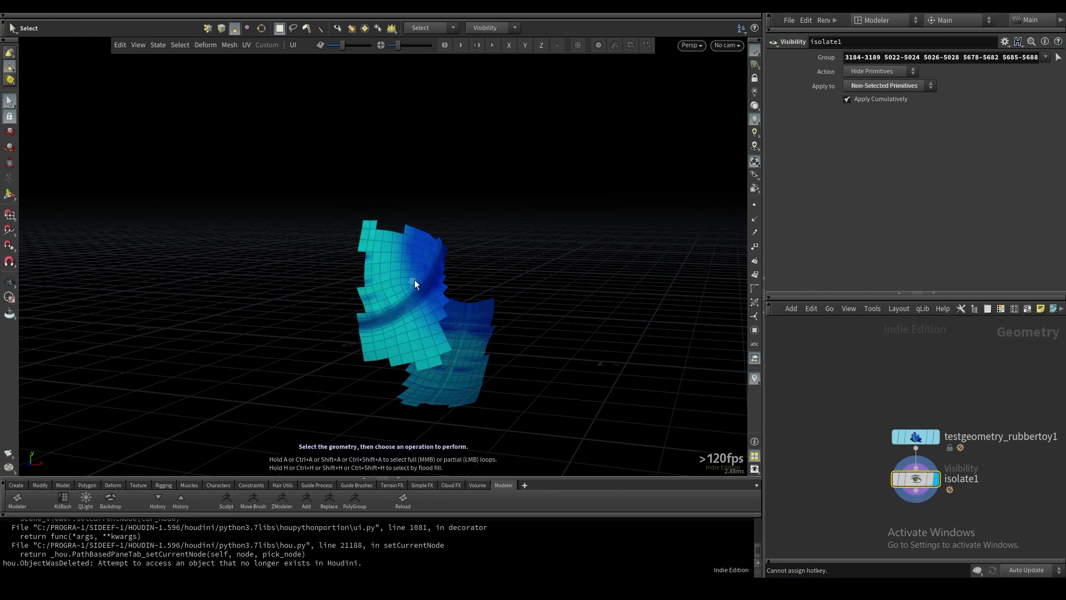
key("i")
middle_click_drag(886, 508, 862, 438)
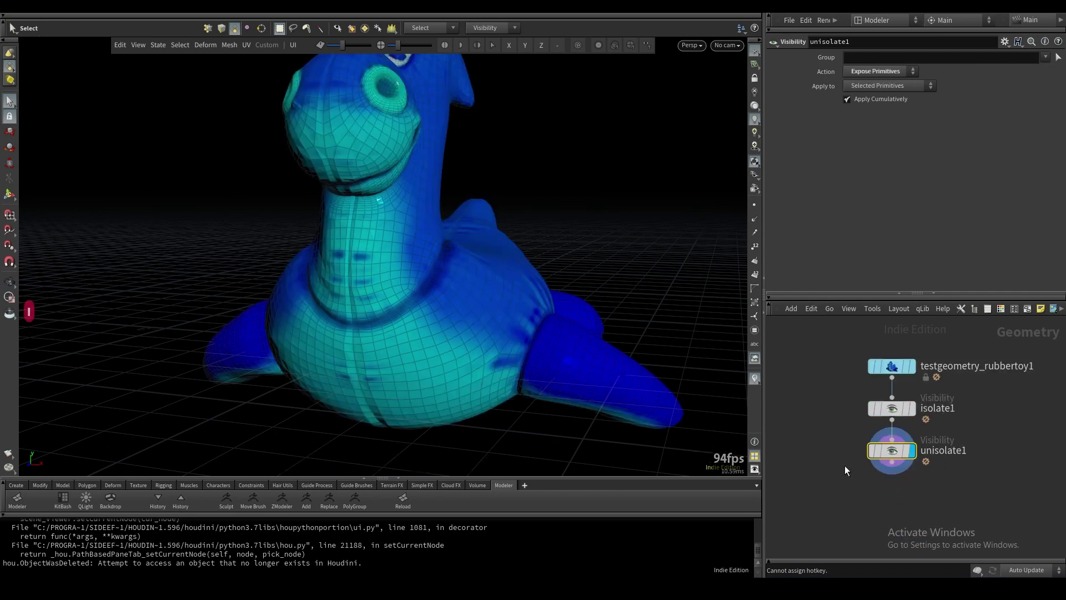
Return to object mode with all objects shown, enter the cube's geometry, and test-select and deselect one of its faces
middle_click_drag(244, 362, 339, 365, "alt")
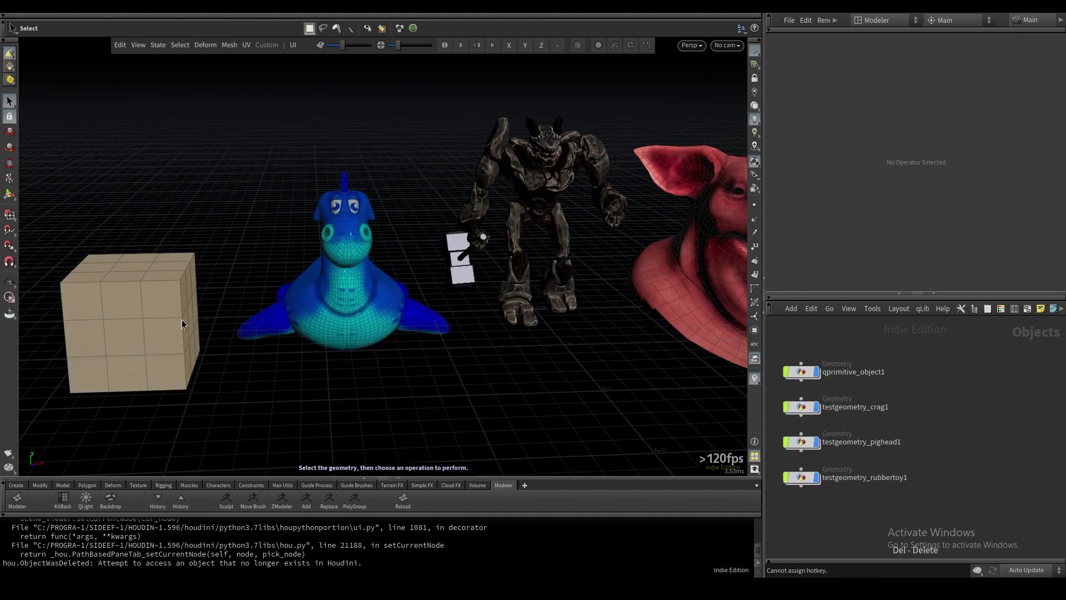
double_click(182, 324)
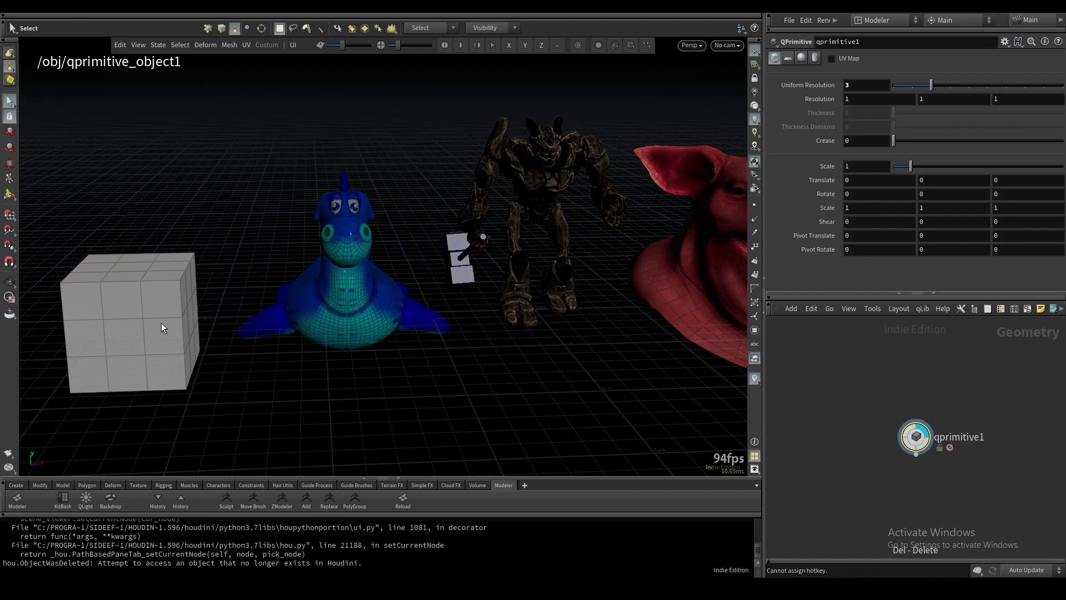
left_click(122, 338)
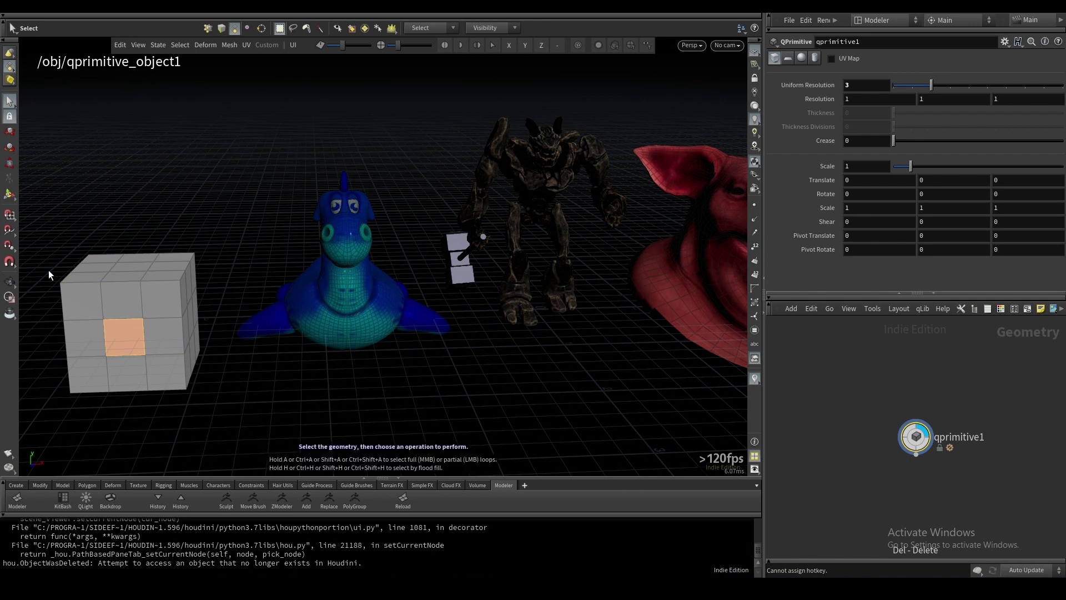
key("Escape")
middle_click_drag(189, 280, 302, 231, "alt")
left_click_drag(222, 277, 283, 298, "alt")
middle_click_drag(283, 298, 322, 274, "alt")
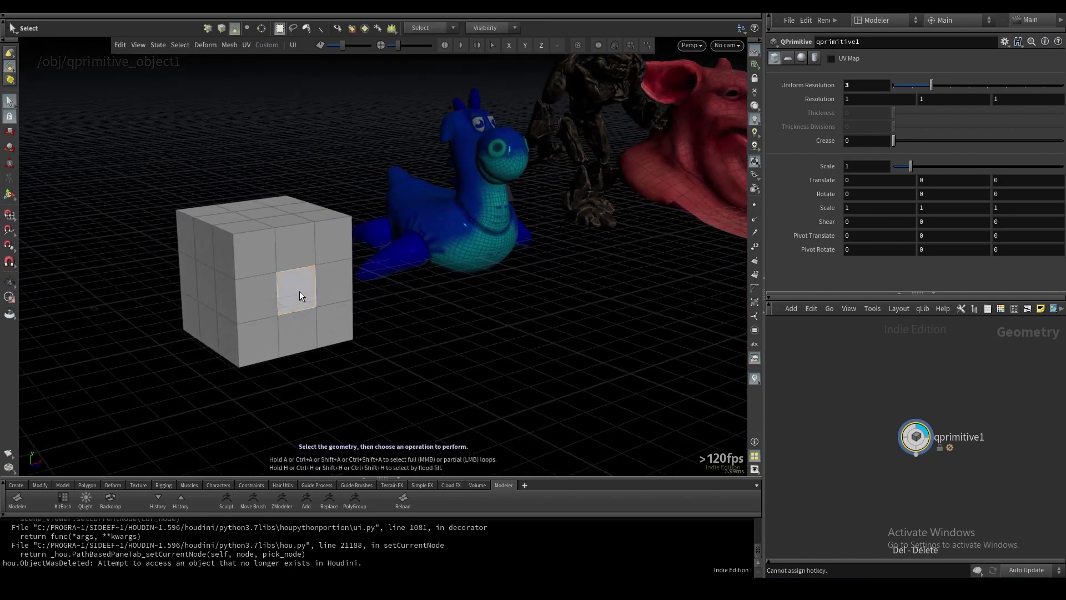
Pull several of the cube's faces freely with the Grab tool, and delete the resulting edit
left_click_drag(301, 289, 315, 309)
left_click_drag(282, 252, 222, 268)
left_click_drag(222, 268, 276, 279, "alt")
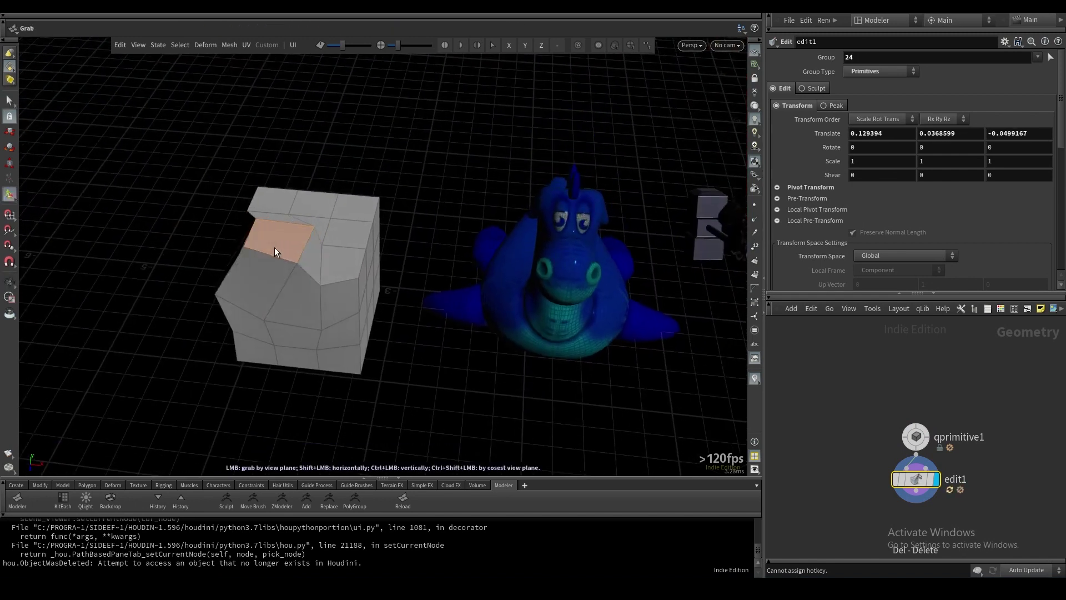
key("Delete")
Grab and reposition the cube's top face at the front corner, and return to face selection
left_click_drag(517, 280, 395, 275, "alt")
mouse_move(395, 282)
left_mouse_down()
mouse_move(400, 262)
mouse_move(405, 269)
left_mouse_up()
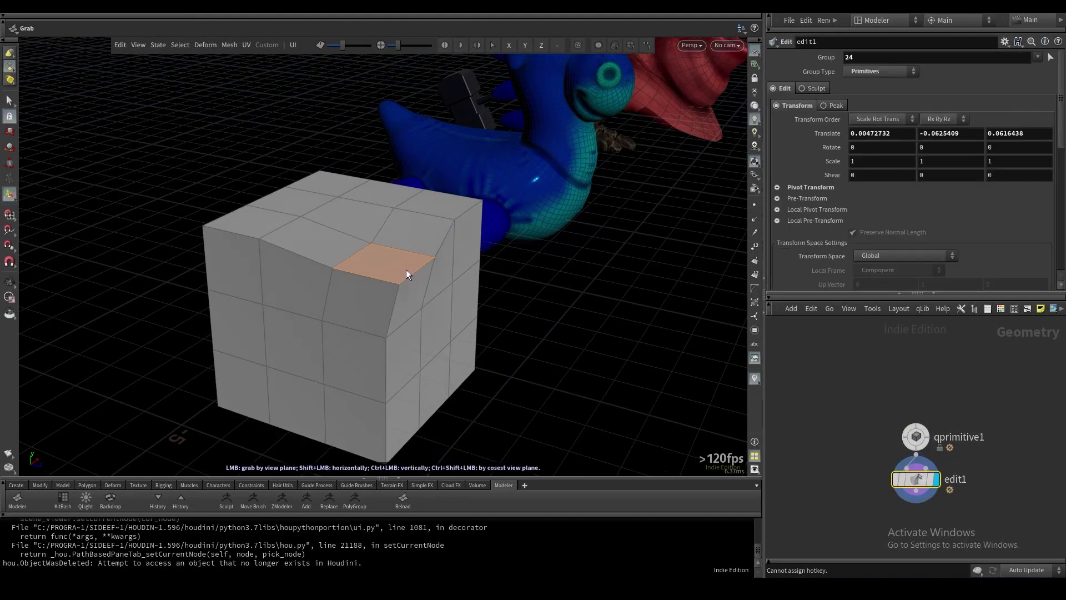
left_click_drag(406, 270, 402, 294)
key("Escape")
key("3")
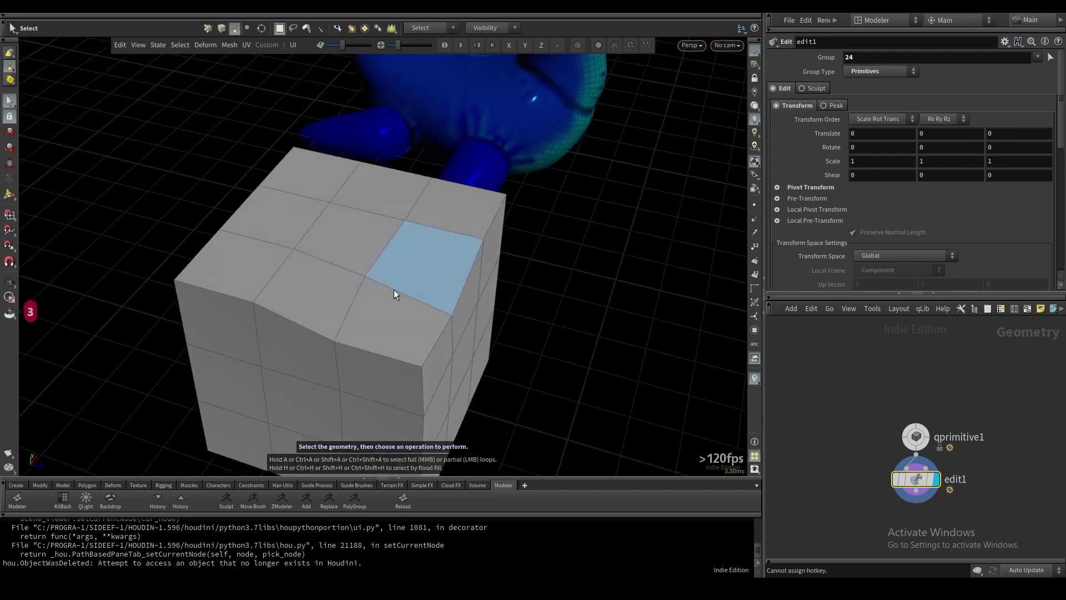
Switch to edge selection and move an edge on top of the cube with the Grab tool
key("2")
left_click(355, 295)
key("g")
mouse_move(358, 294)
left_mouse_down()
mouse_move(366, 272)
mouse_move(364, 281)
left_mouse_up()
middle_click_drag(364, 282, 390, 303)
left_click_drag(390, 304, 340, 309)
Grab and move further edges on the cube's top surface one after another, finishing with the middle edge
key("g")
mouse_move(331, 269)
left_mouse_down()
mouse_move(325, 278)
mouse_move(345, 263)
left_mouse_up()
key("s")
key("g")
left_click_drag(431, 225, 421, 241)
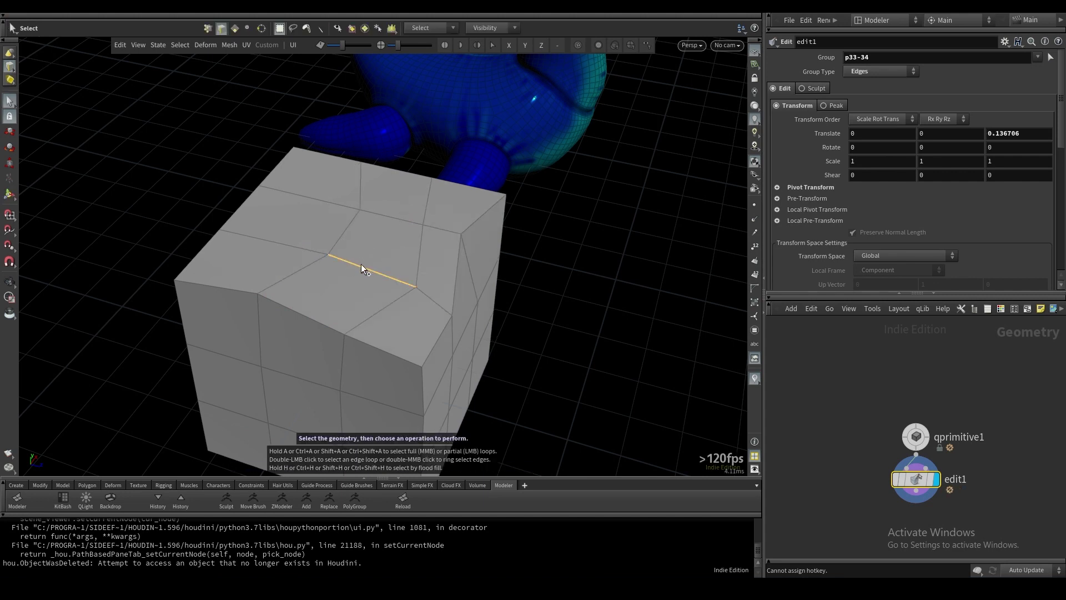
key("g")
mouse_move(361, 264)
left_mouse_down()
mouse_move(341, 285)
mouse_move(368, 269)
mouse_move(359, 281)
left_mouse_up()
key("g")
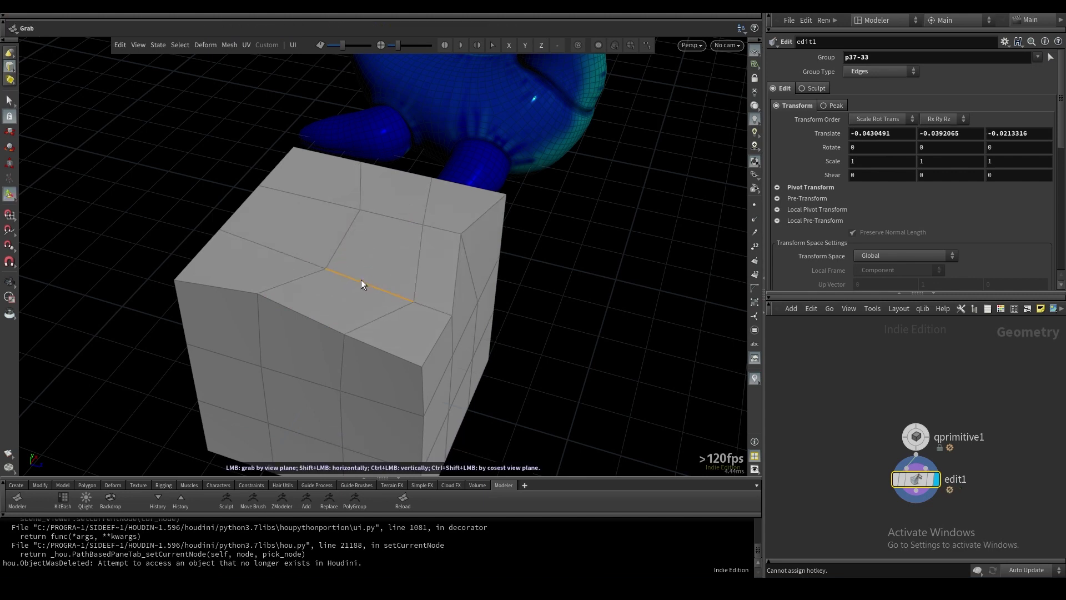
Delete the cube's edit node, return to object mode, and bring all four objects into view
key("Delete")
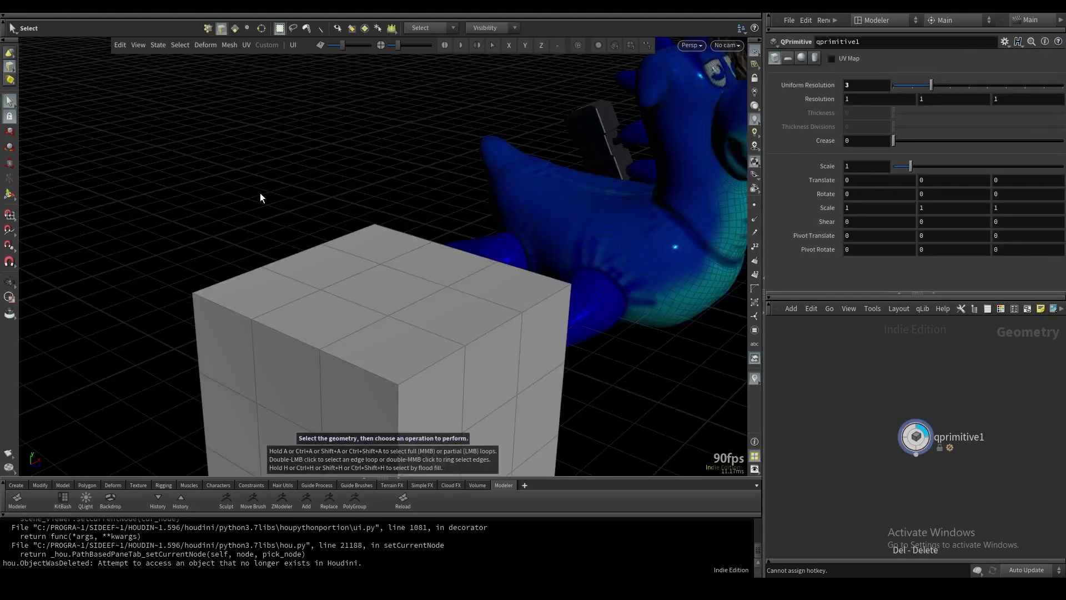
key("1")
right_click_drag(367, 192, 528, 326, "alt")
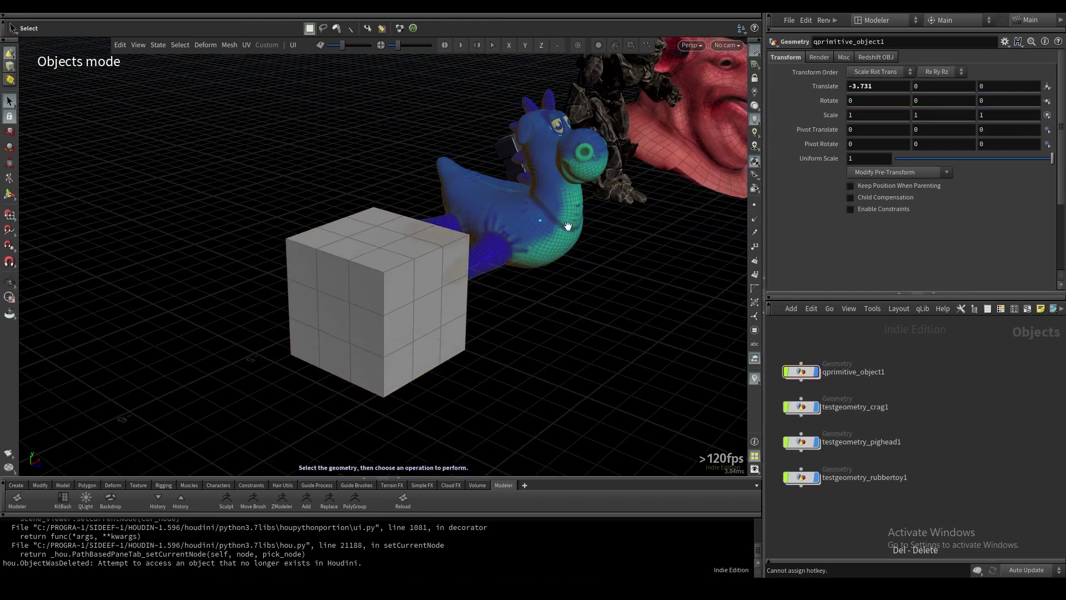
left_click_drag(568, 226, 467, 318, "alt")
left_click_drag(612, 282, 499, 290, "alt")
right_click_drag(500, 291, 458, 312, "alt")
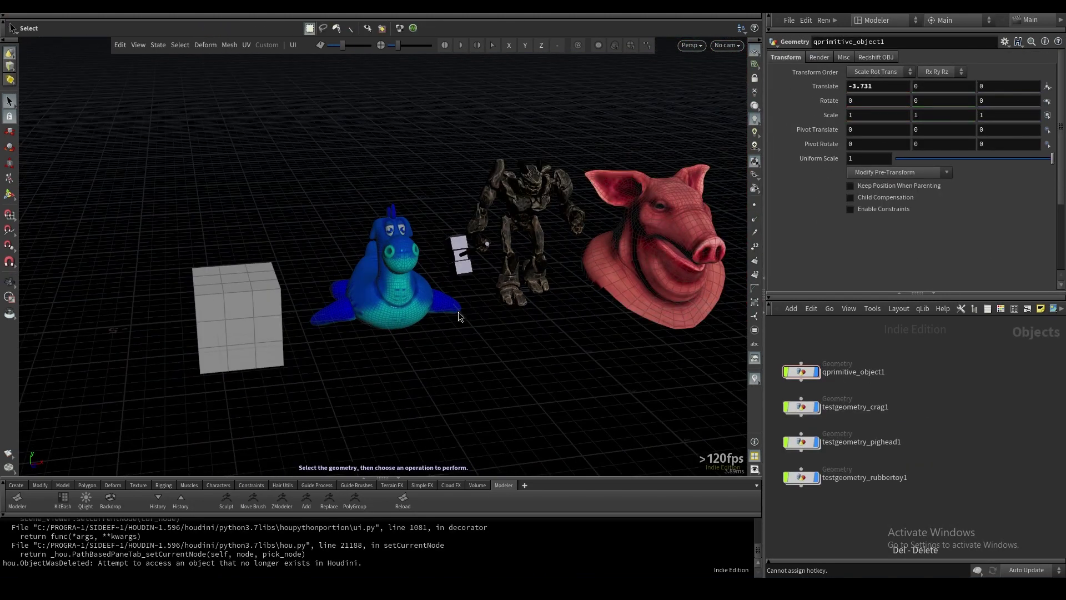
Select the rubber toy object and move it with its handles to about X -1.74, Y 0.57, Z 0.79
left_click(421, 307)
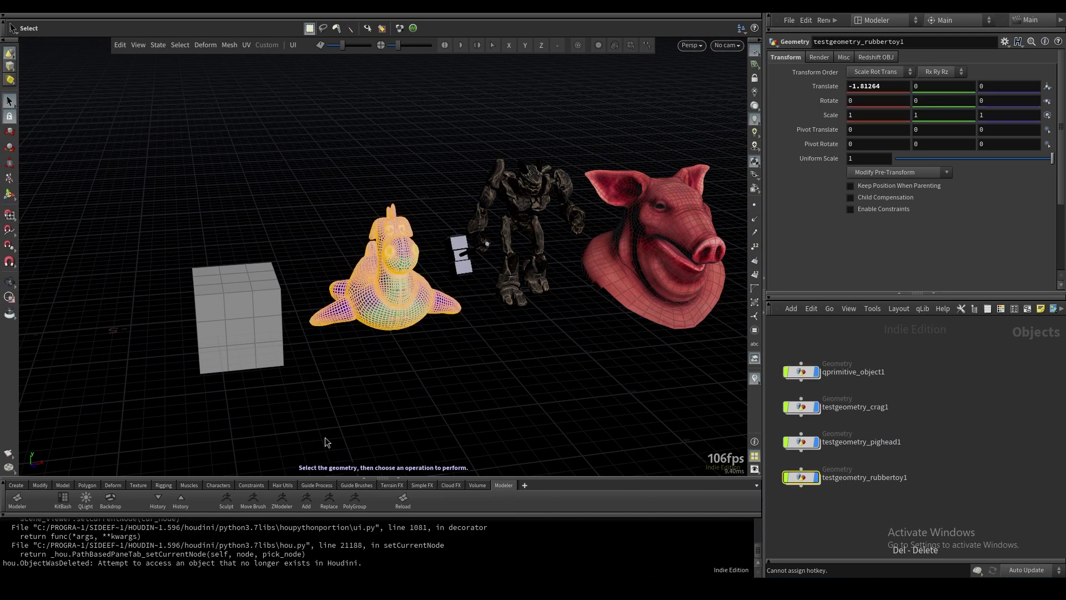
key("Return")
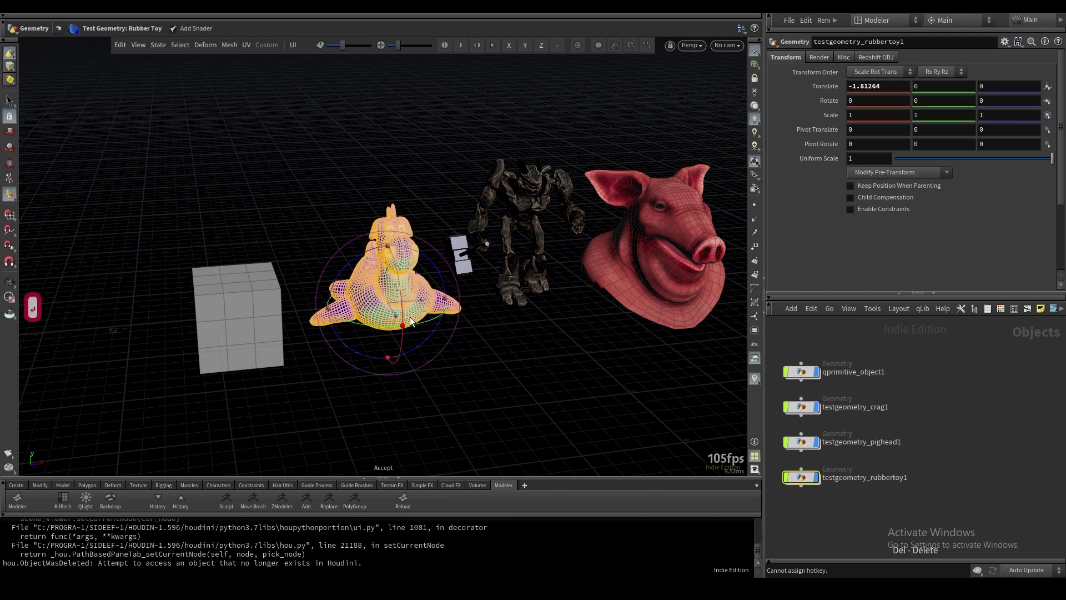
left_click_drag(414, 301, 401, 247)
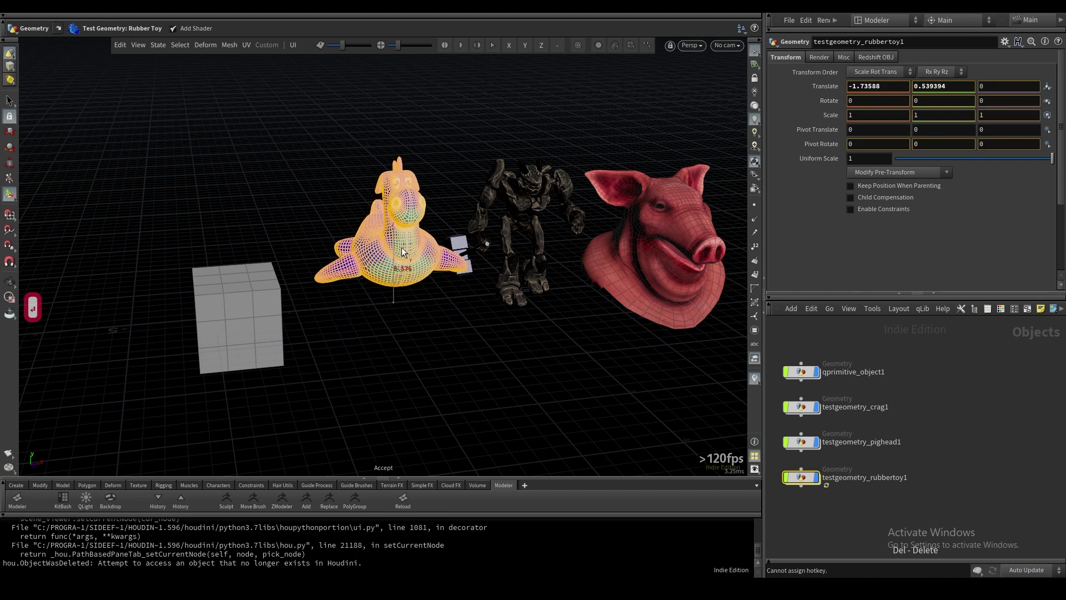
left_click_drag(412, 302, 352, 327, "alt")
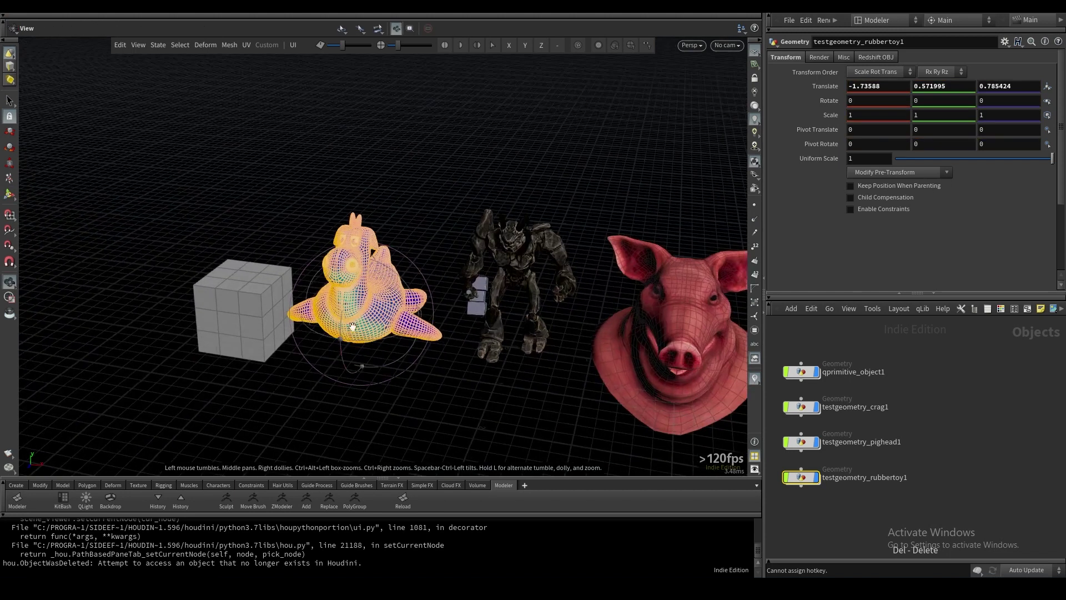
mouse_move(574, 336)
left_mouse_down()
mouse_move(486, 283)
mouse_move(561, 325)
left_mouse_up()
key("s")
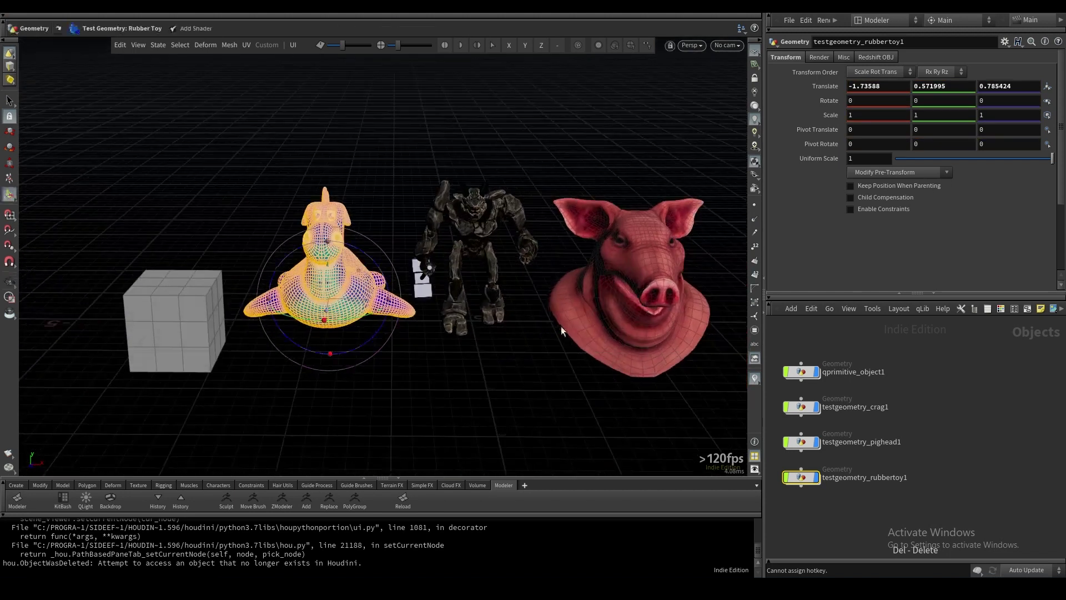
Select the pig head, move it along X to about 2.05, and switch to the Rotate tool
left_click(596, 347)
key("w")
mouse_move(679, 251)
left_mouse_down()
mouse_move(667, 251)
mouse_move(684, 252)
left_mouse_up()
key("e")
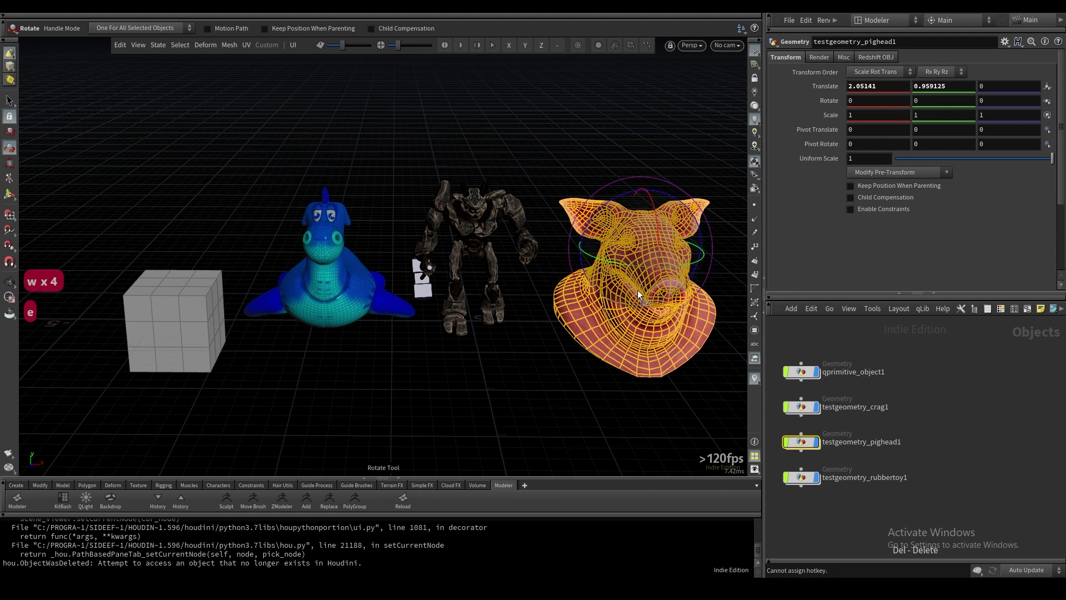
Cycle the pig head's transform handles through the Move, Rotate and Scale tools
key("Escape")
left_click(207, 45)
left_click(209, 49)
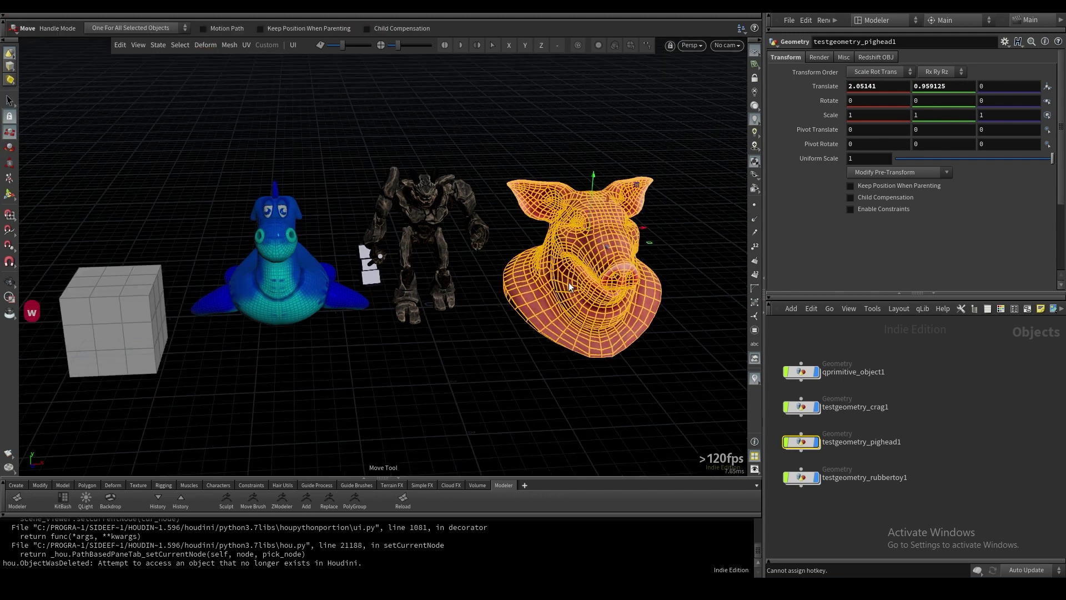
key("e")
key("r")
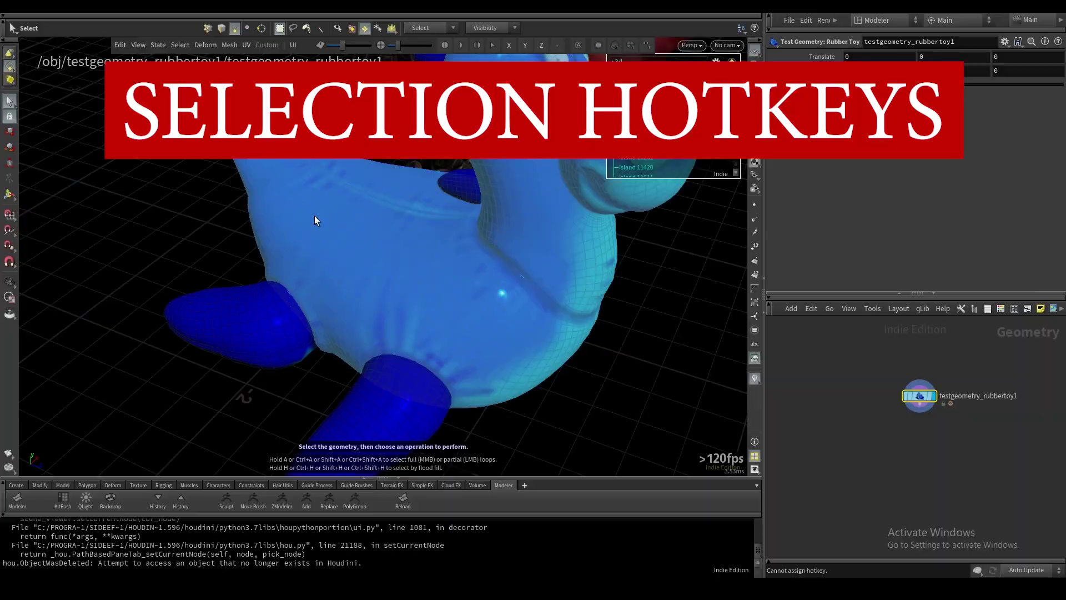
Select a partial loop of faces along the rubber toy's side and grow the selection into a patch
left_click_drag(314, 215, 349, 243)
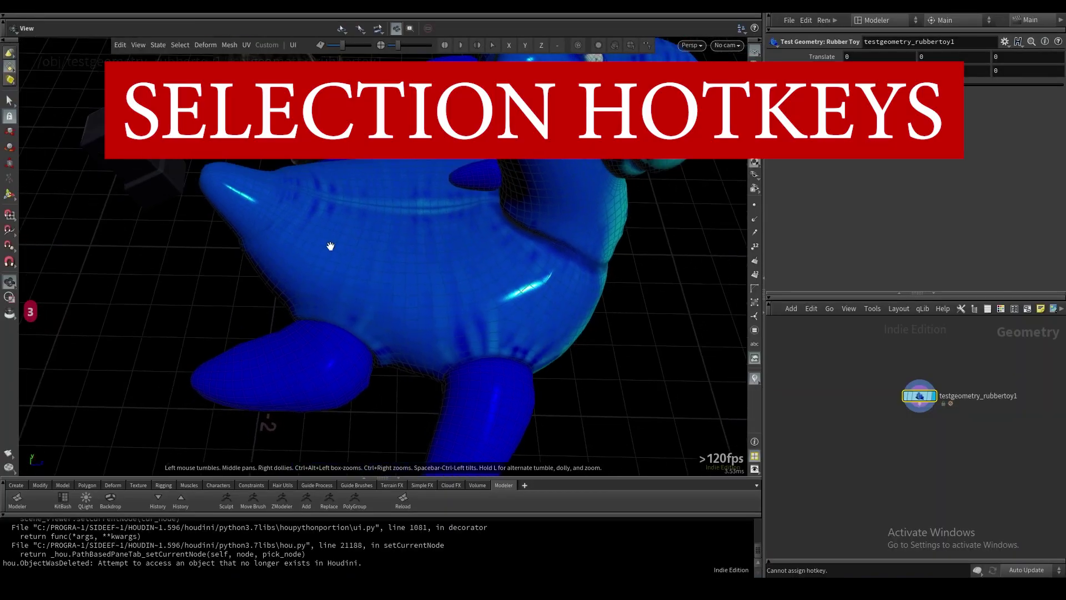
key("s")
key("a")
left_click(355, 262)
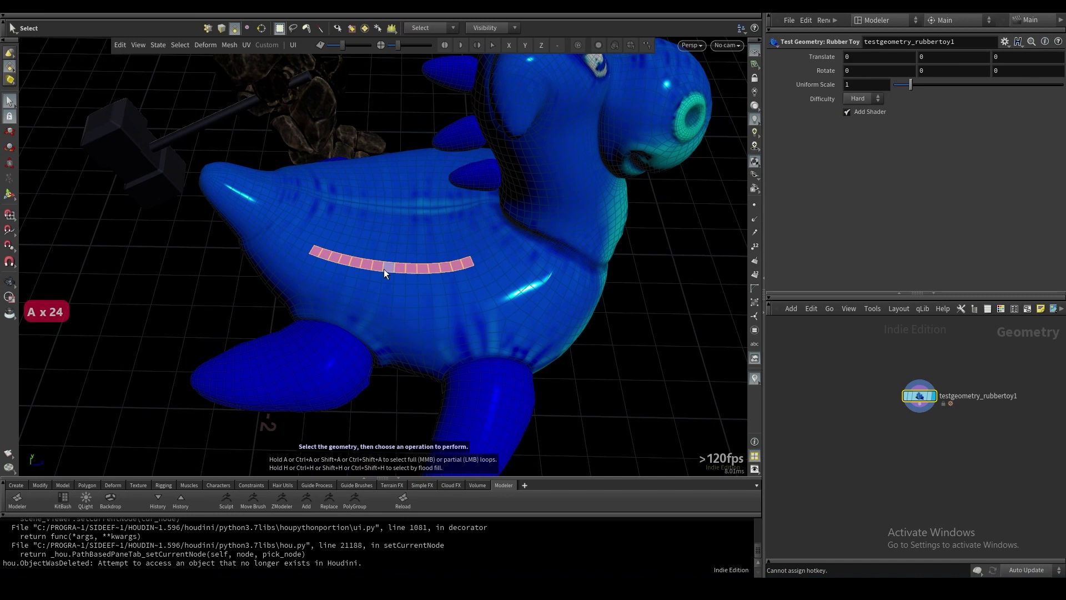
key("period")
key("period")
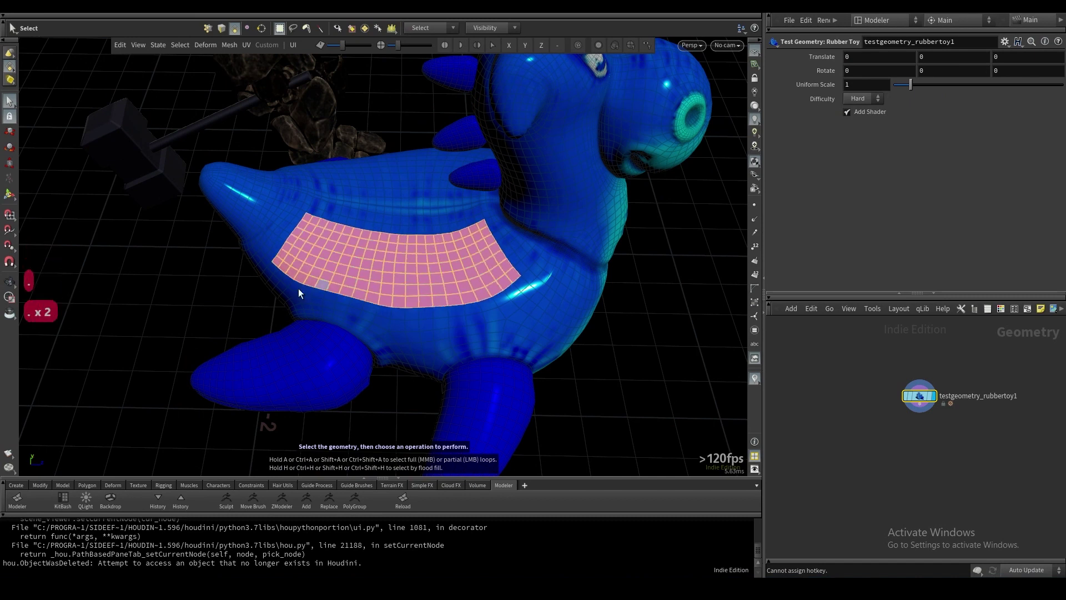
Shrink the face patch back to a single row and grow it again by two steps
key("comma")
key("comma")
key("comma")
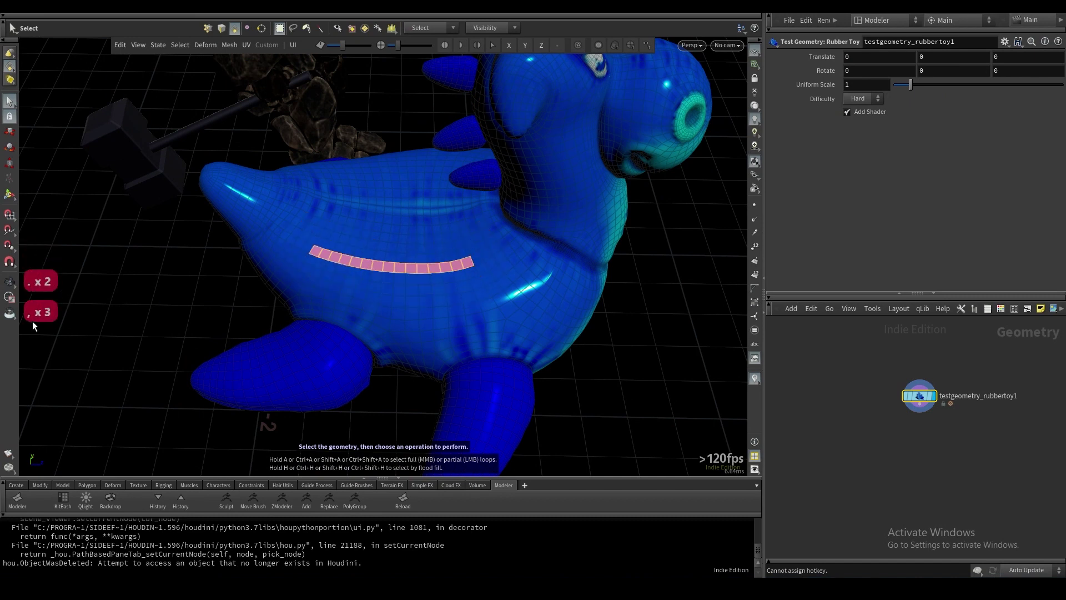
key("period")
key("period")
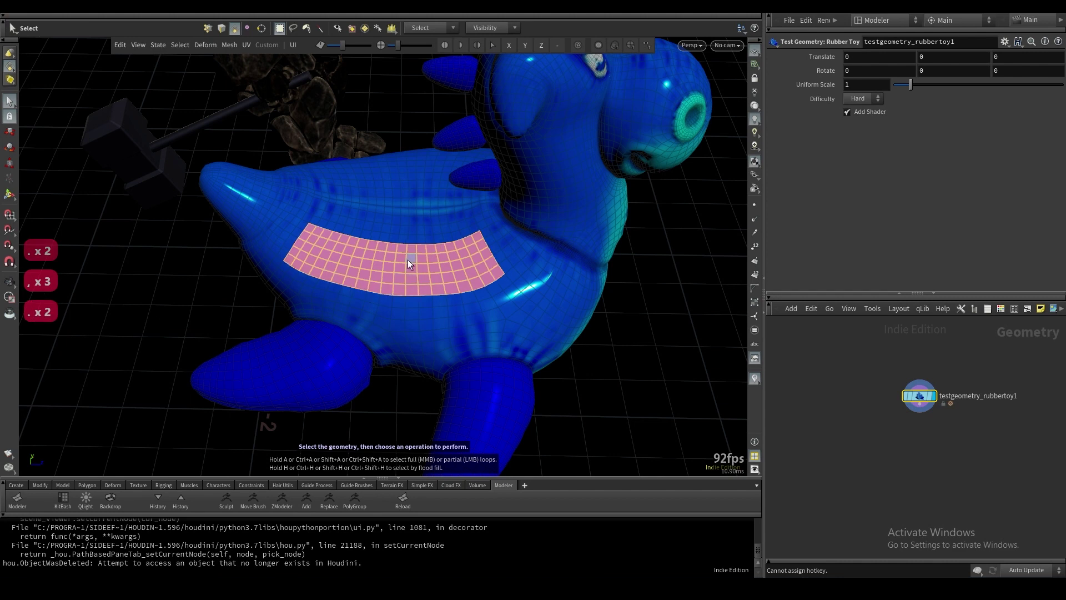
Convert the selected face patch to boundary points and undo the conversion
right_click_drag(370, 229, 417, 203, "alt")
left_click_drag(417, 202, 377, 250, "alt")
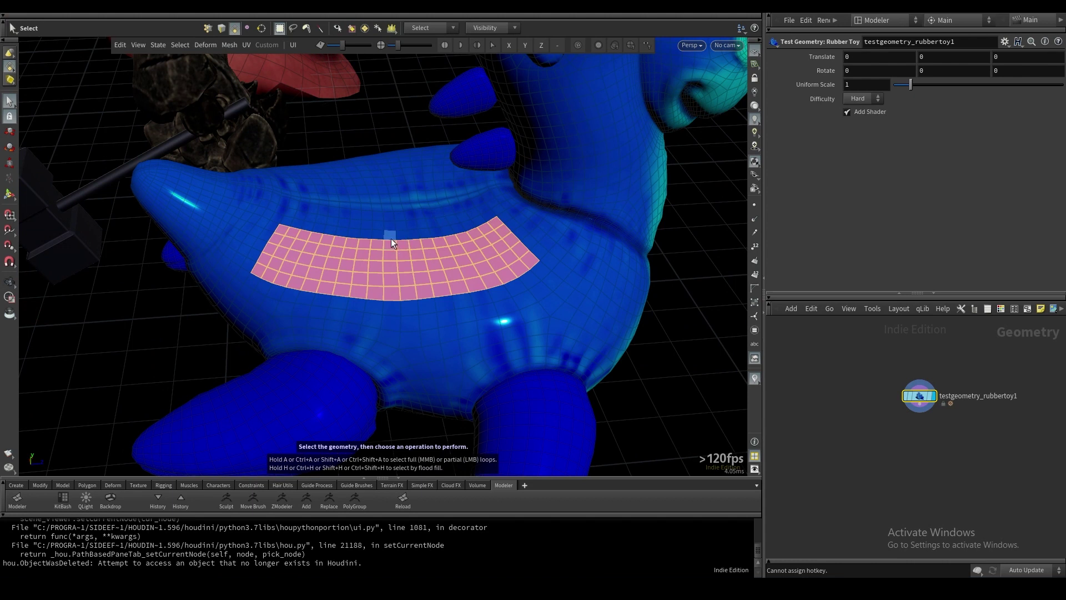
key("ctrl+1")
key("ctrl+z")
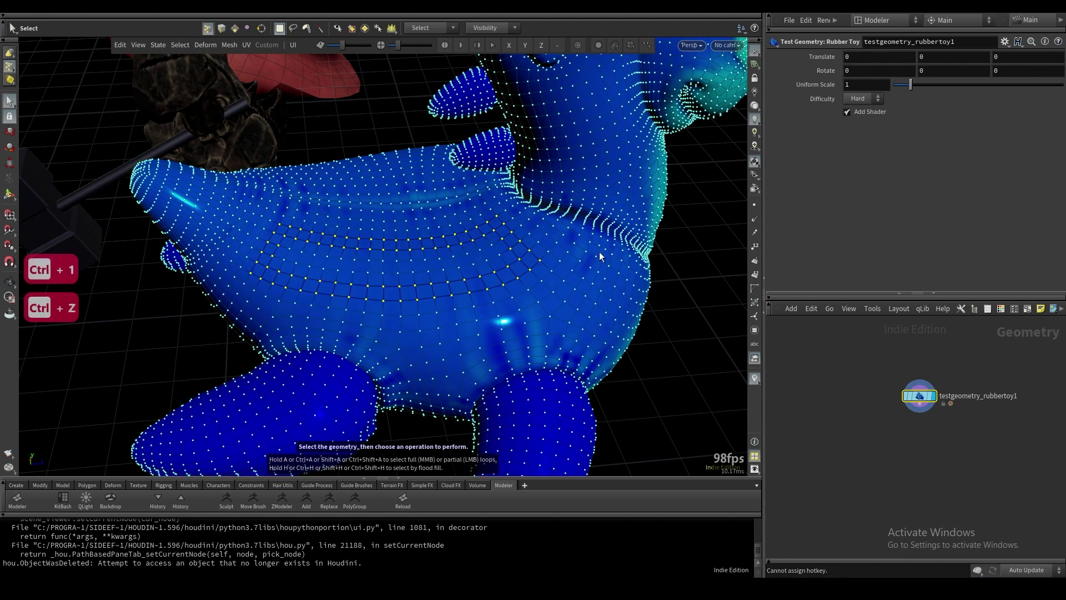
key("ctrl+z")
Turn off the rubber toy's Add Shader option, select a partial face loop along its side, and grow it three steps
left_click_drag(547, 253, 401, 265, "alt")
key("3")
key("a")
left_click(317, 264)
left_click(479, 245)
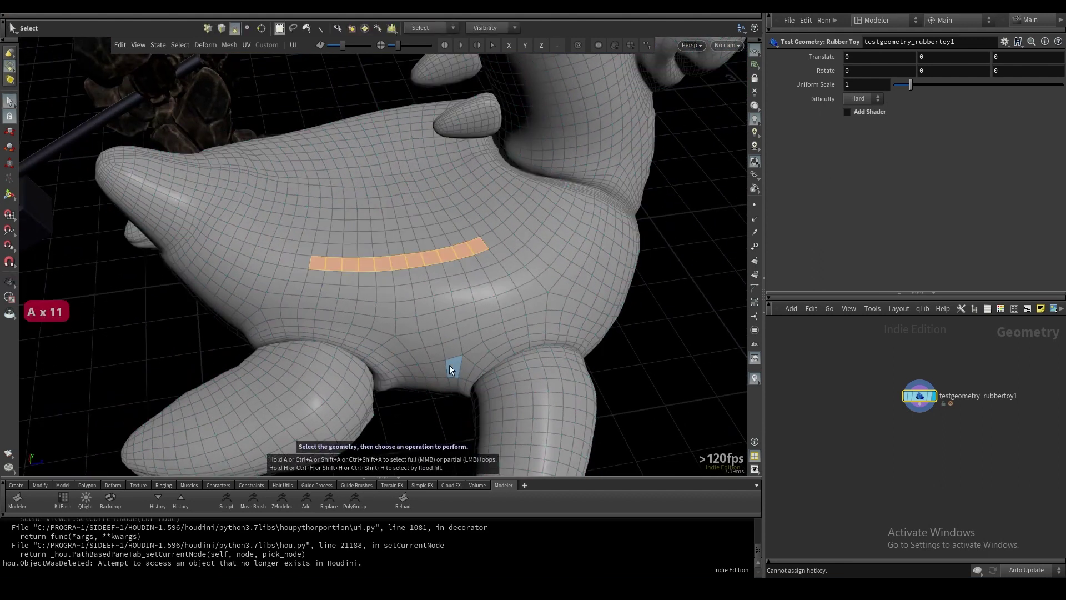
key("period")
key("period")
key("period")
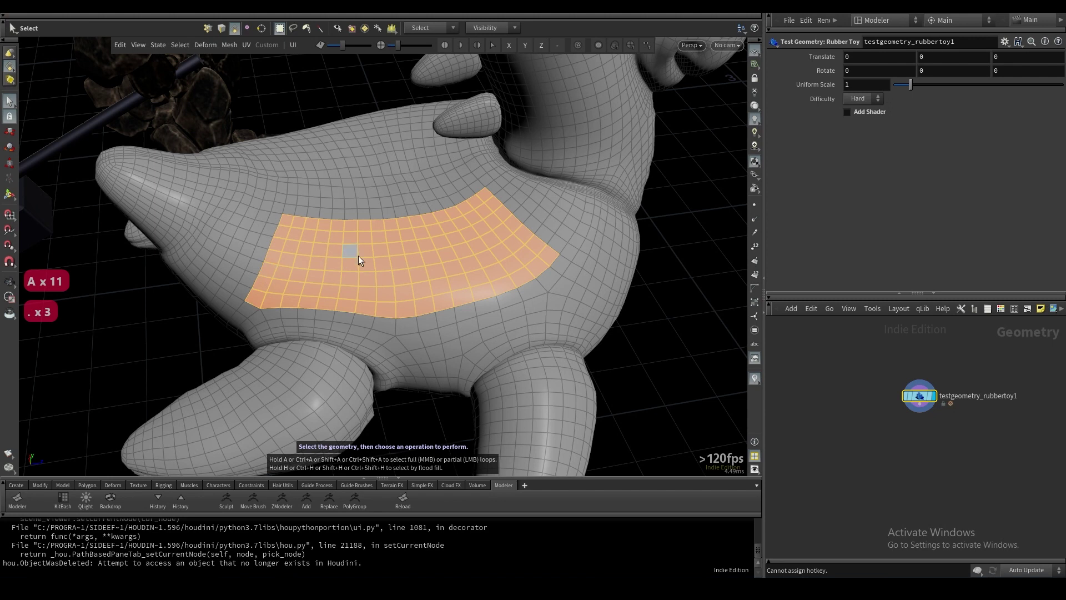
Convert the face patch to its boundary faces and boundary edges, and undo both conversions
key("ctrl+3")
key("ctrl+2")
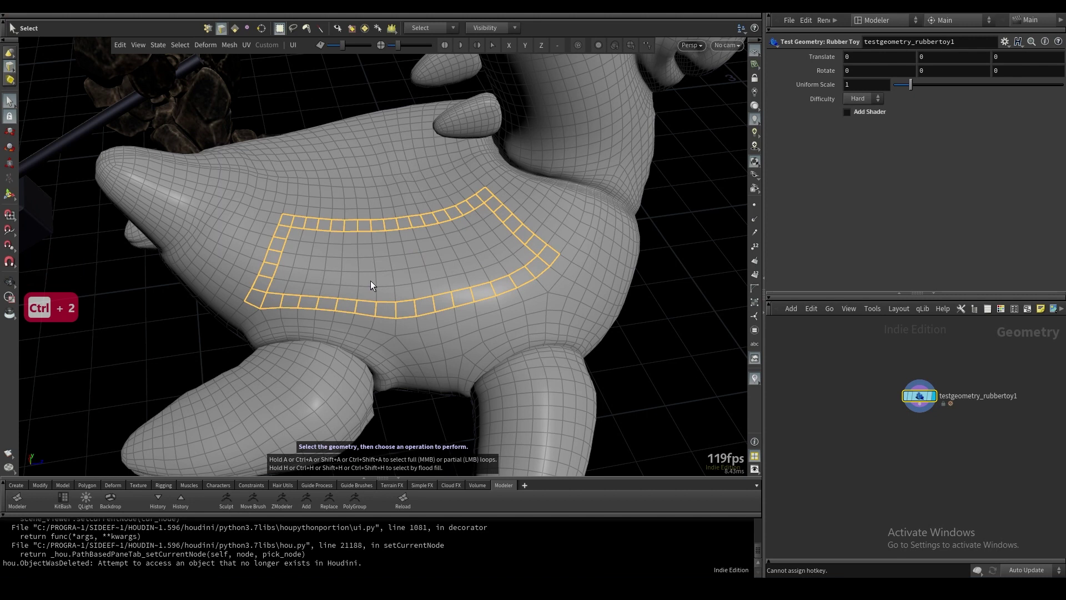
key("ctrl+z")
key("ctrl+z")
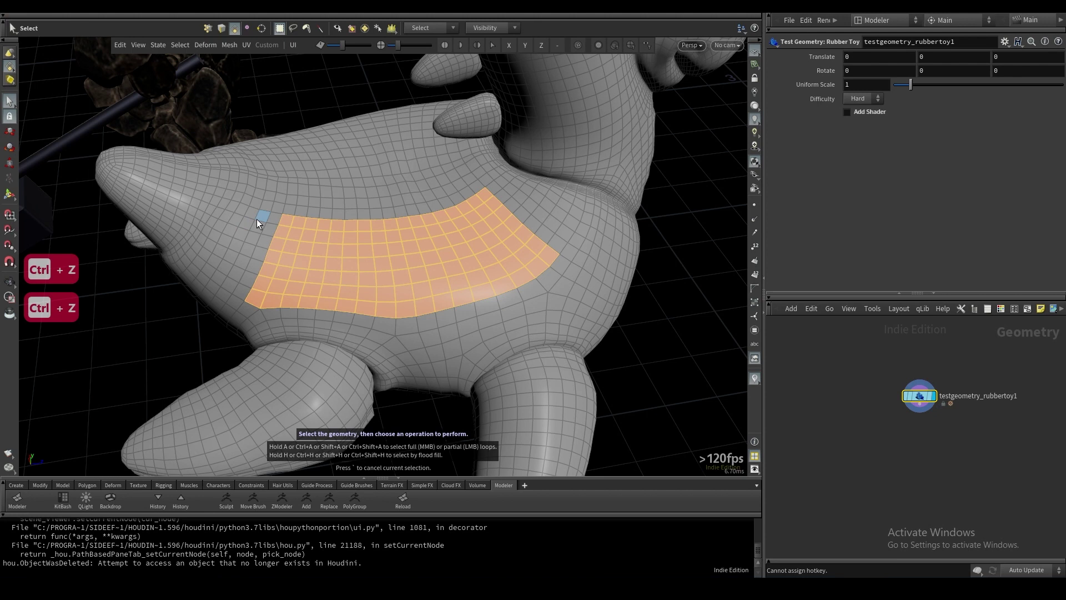
Expand the face selection to the whole connected body, and do the same from one face on each nearby leg
key("ctrl+4")
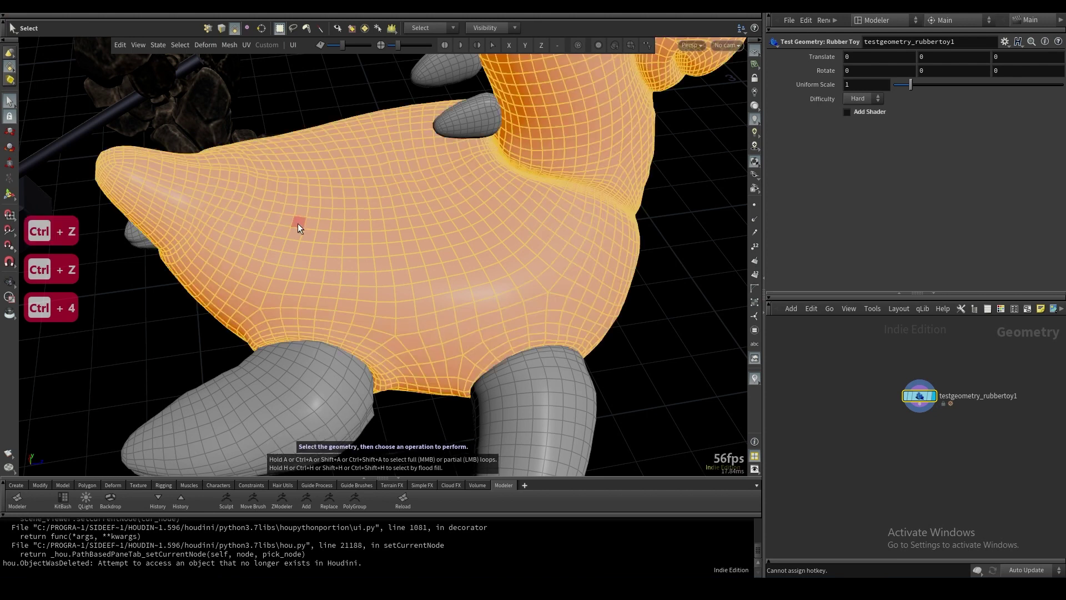
left_click(302, 406)
key("ctrl+4")
left_click(538, 428)
key("ctrl+4")
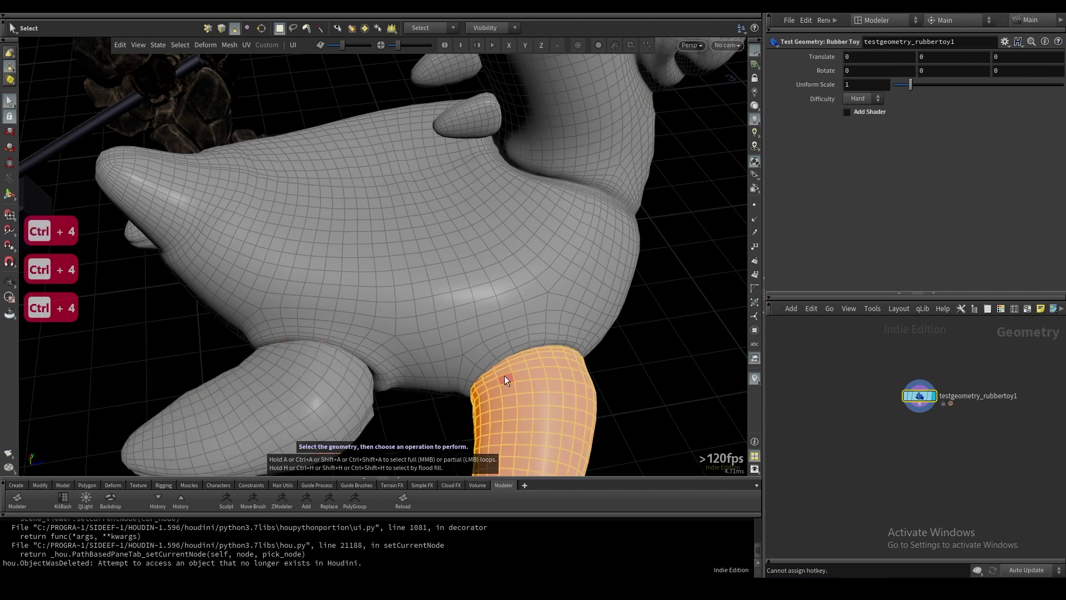
Select two adjacent lengthwise faces on the toy's side and extend them to a full face loop
left_click_drag(518, 417, 336, 377, "alt")
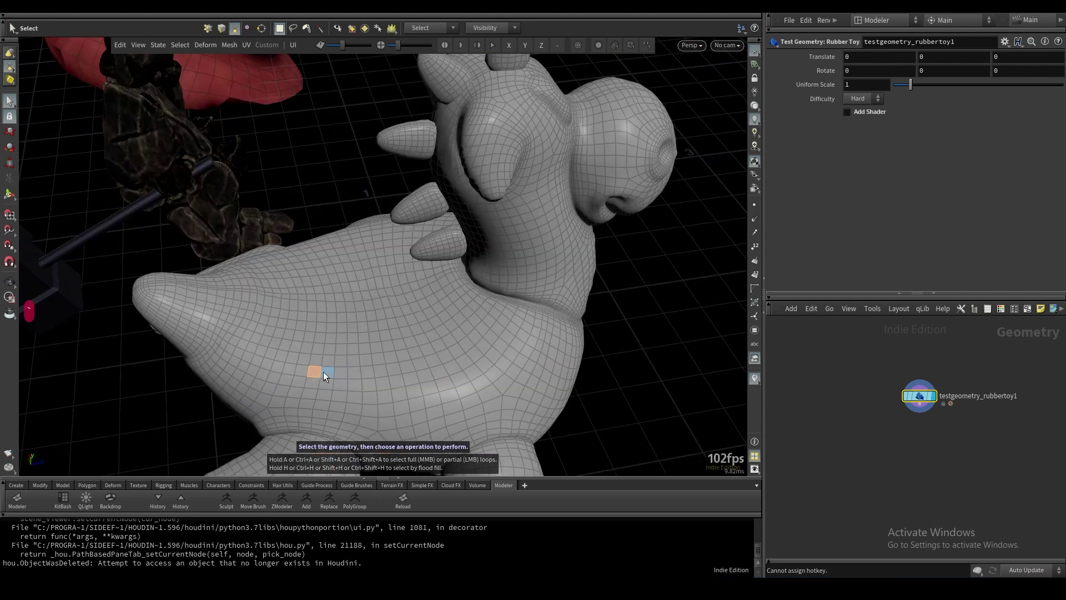
scroll(325, 375, "up", 5)
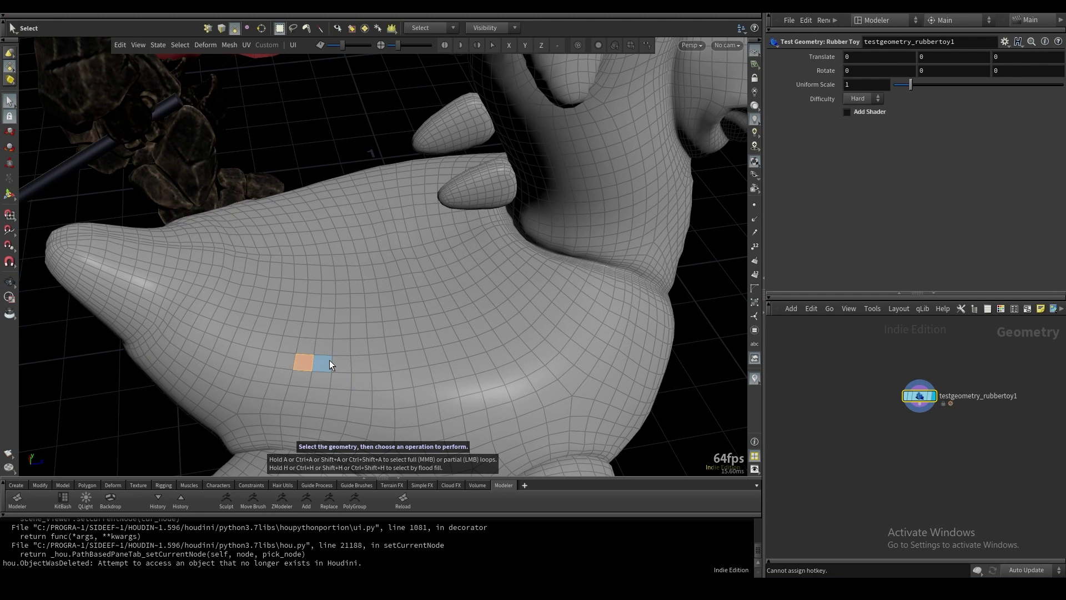
left_click(326, 362, "shift")
key("grave")
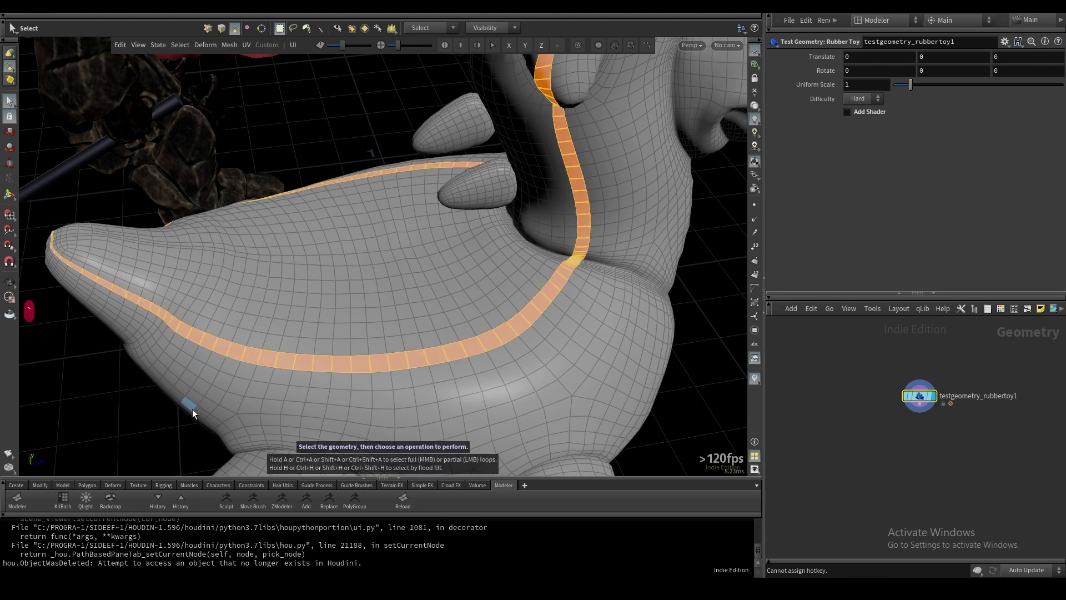
Select pairs of adjacent faces in other directions on the body and extend each pair to a full face loop
left_click(389, 318)
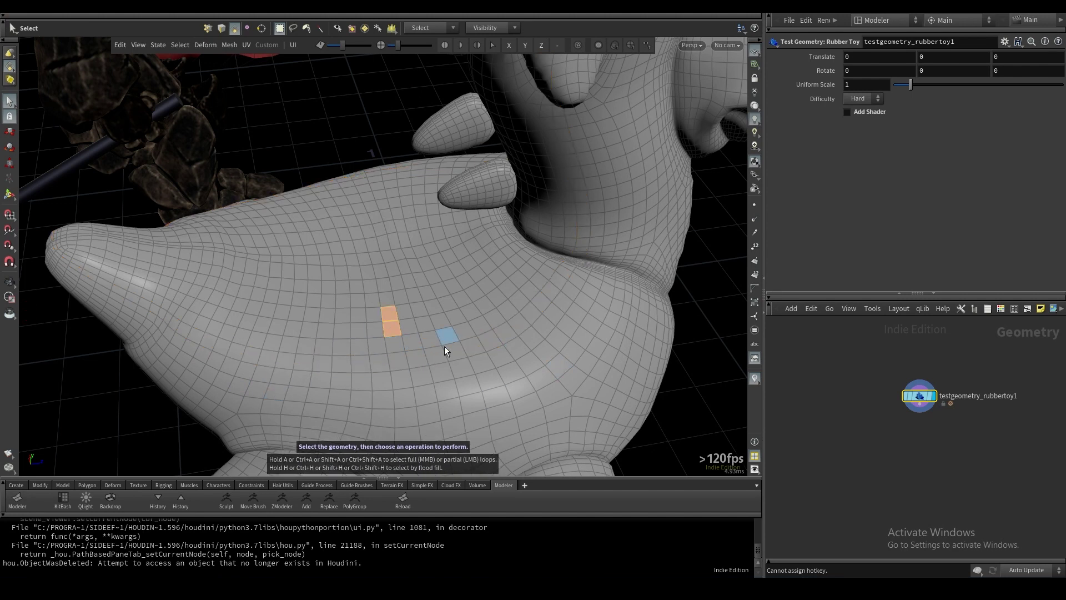
key("grave")
left_click_drag(270, 335, 361, 329)
key("grave")
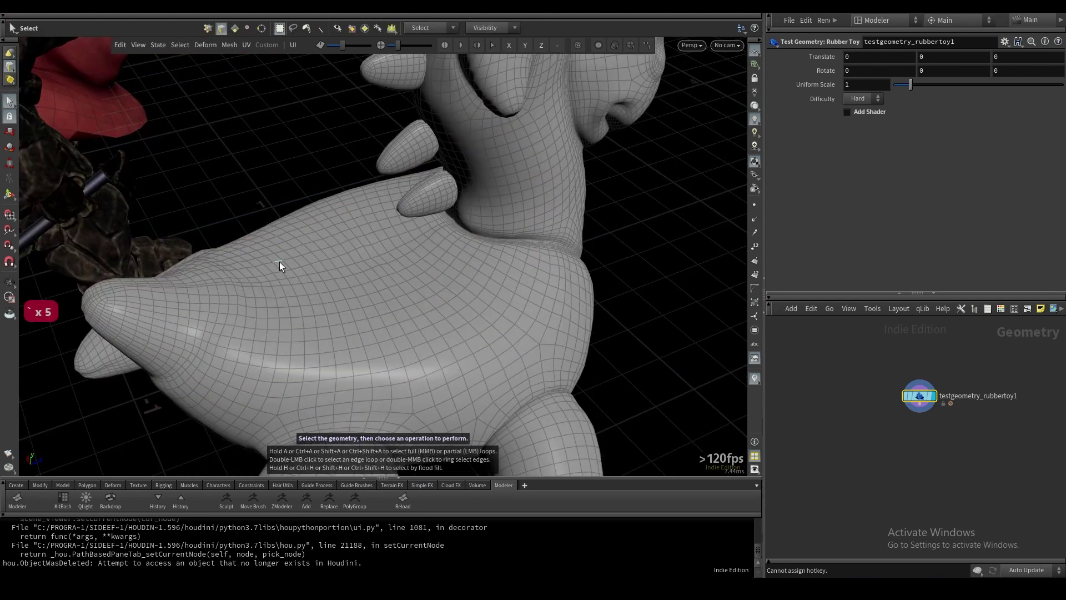
Switch to edge selection and extend single edges on the toy's side to full edge loops
key("2")
left_click_drag(342, 341, 327, 352, "alt")
right_click_drag(327, 352, 375, 302, "alt")
key("grave")
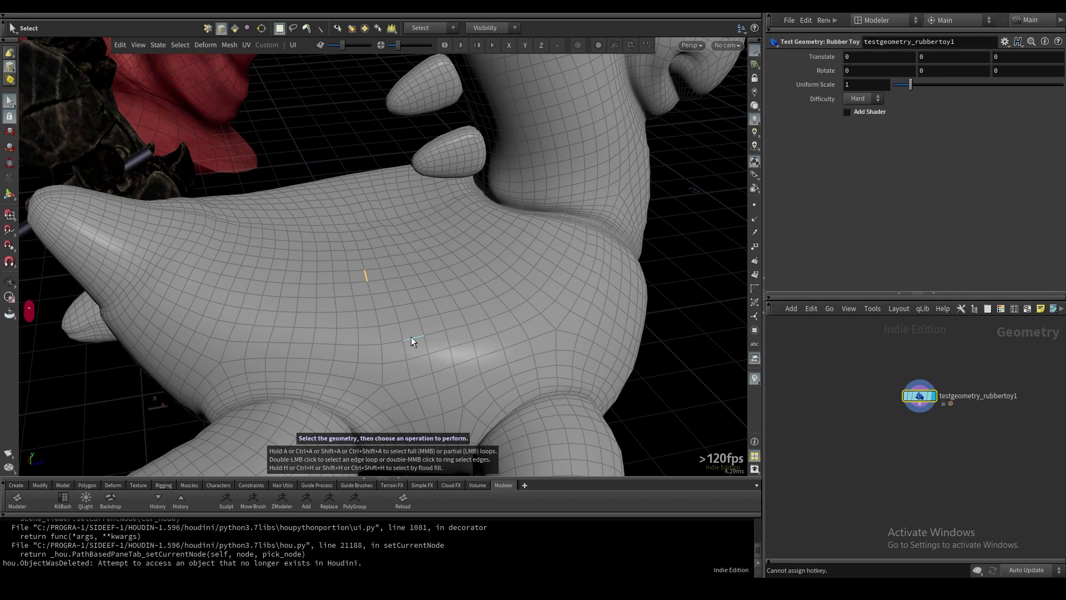
left_click(394, 306)
key("grave")
Extend a pair of parallel edges on the body's side to an edge ring, and repeat with another pair higher up
left_click_drag(403, 316, 356, 343, "alt")
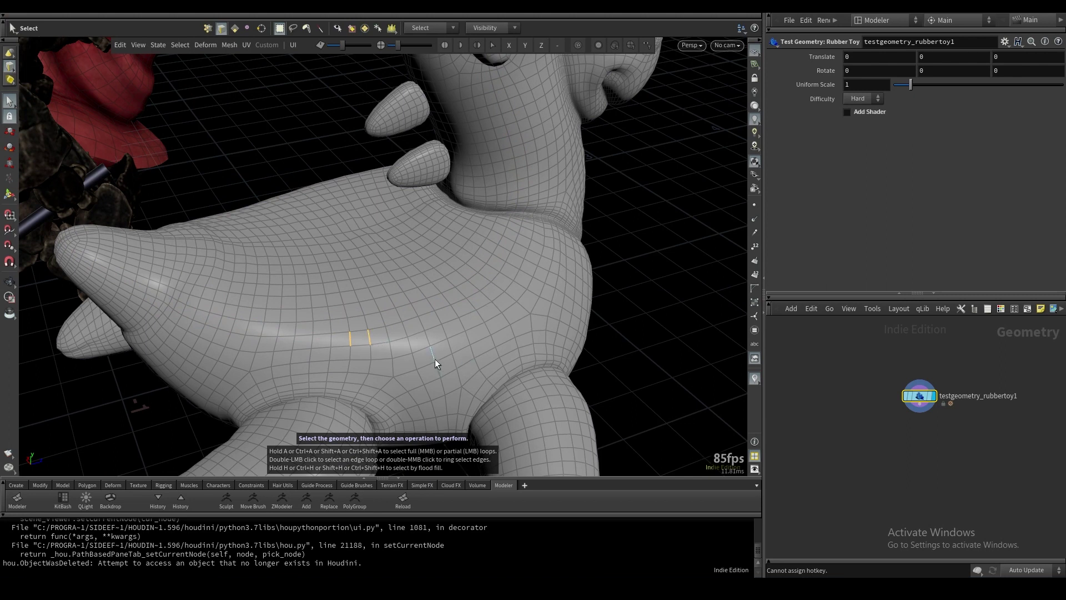
key("ctrl+grave")
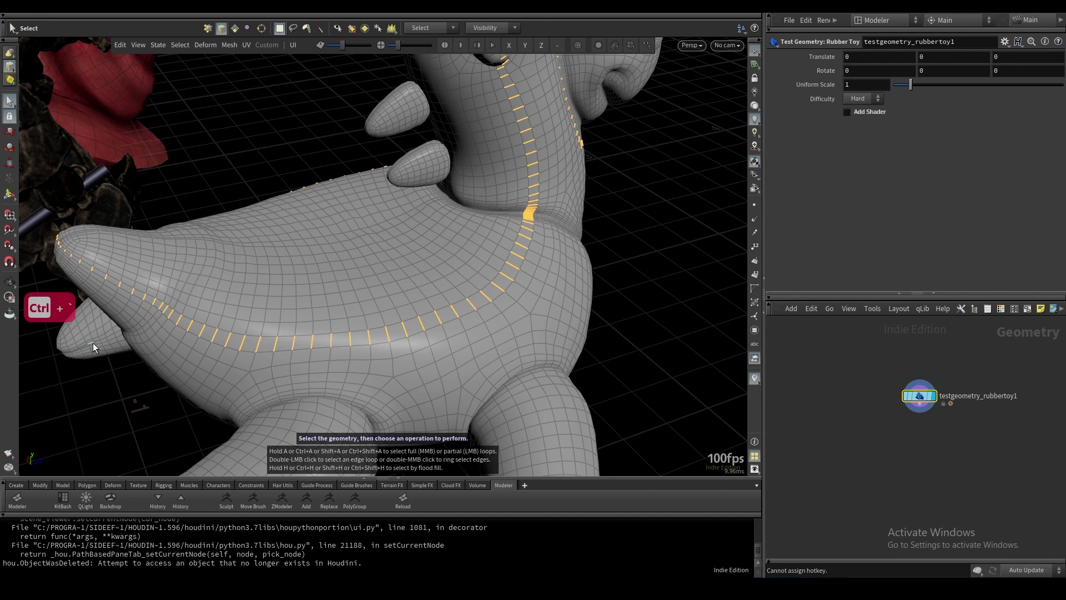
left_click(249, 314)
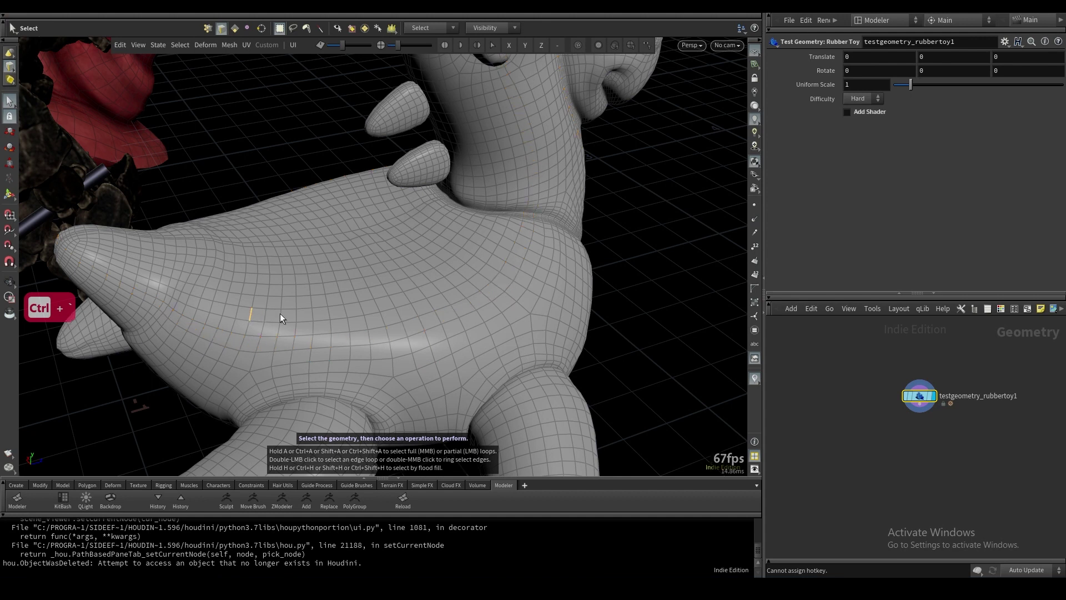
key("ctrl+grave")
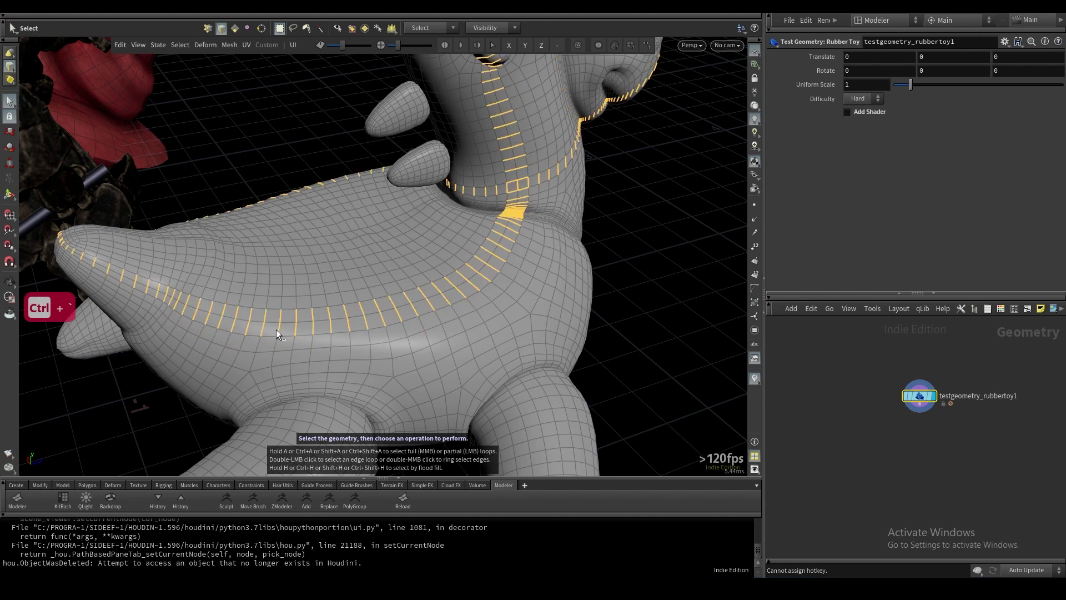
Switch to face selection, select one face on the body's side, and grow the selection three steps
right_click_drag(395, 292, 378, 342, "alt")
left_click_drag(378, 342, 310, 343, "alt")
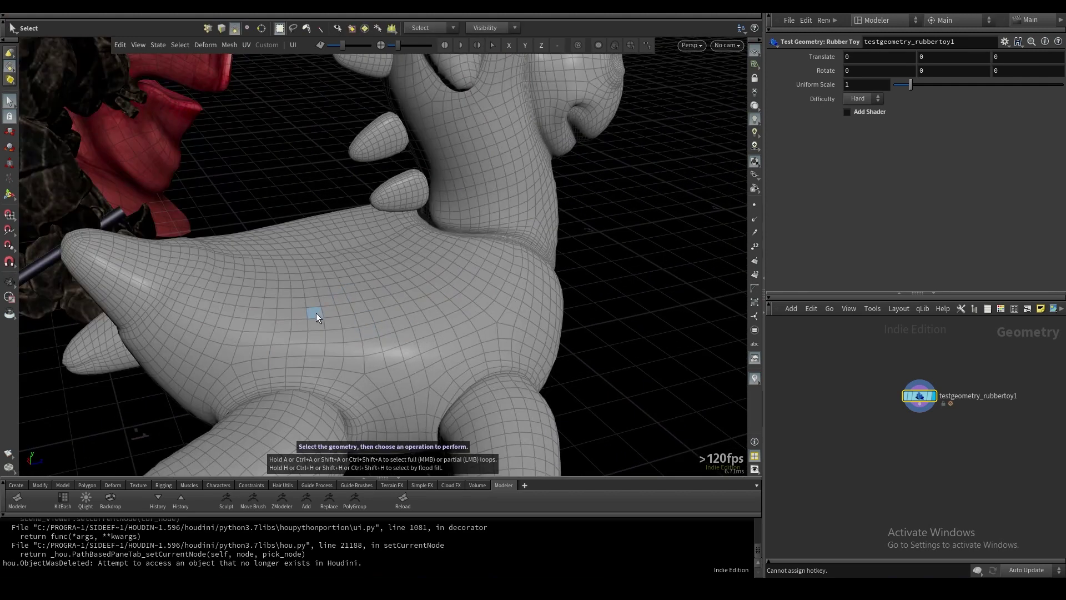
left_click(315, 314)
key("period")
key("period")
key("period")
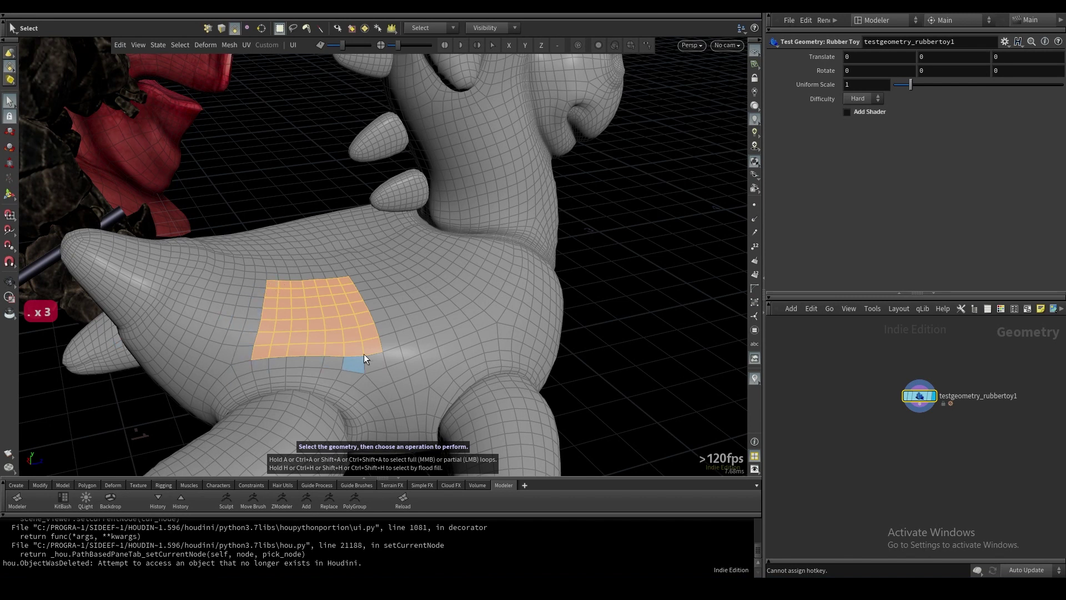
Convert the grown face patch to an edge selection of only its outer border
left_click_drag(299, 283, 278, 338, "alt")
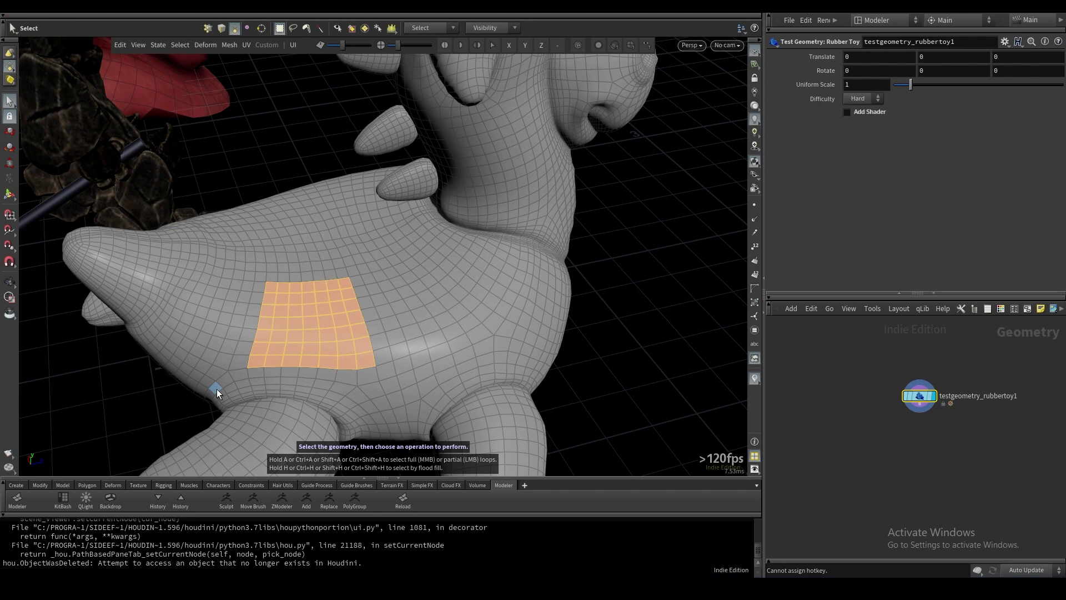
key("shift+2")
scroll(227, 332, "up", 2)
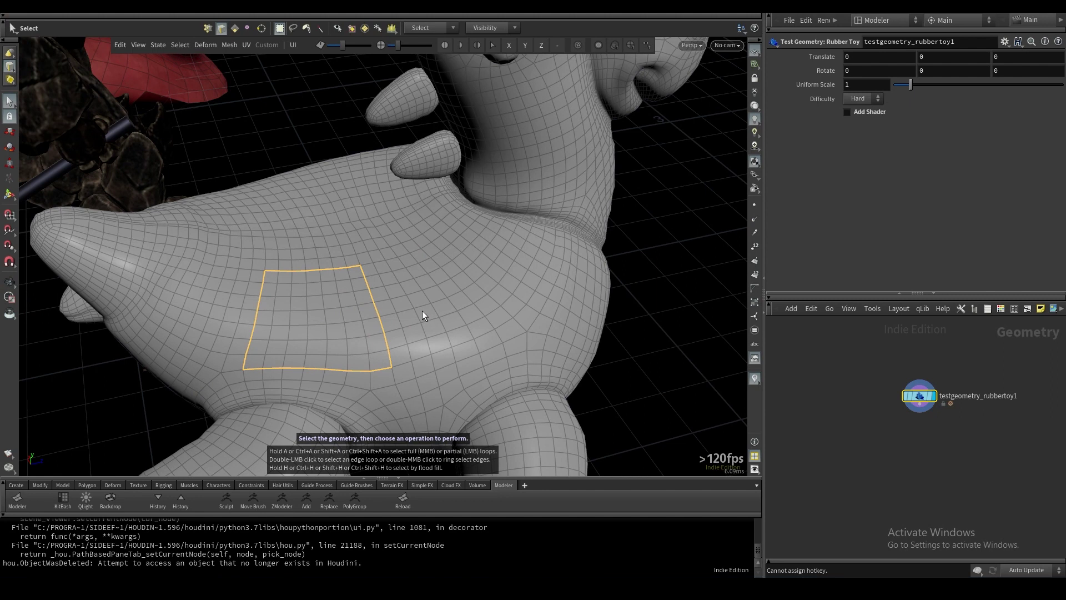
Select another face nearer the middle of the body, grow it three steps, and convert the patch to its border edges
key("4")
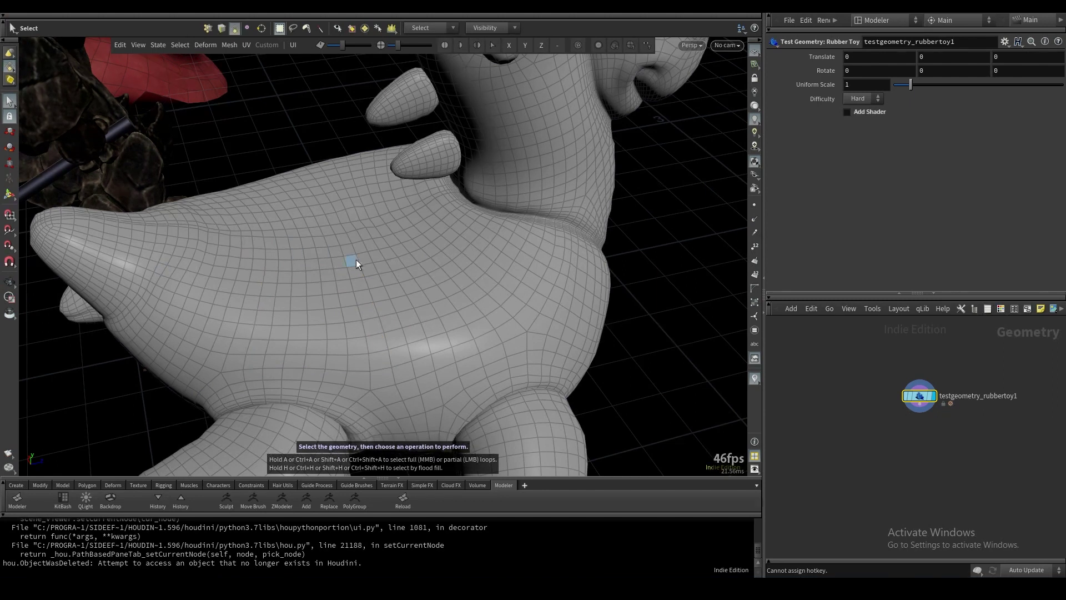
left_click(370, 308)
key("period")
key("period")
key("period")
key("shift+2")
Switch to point selection, select one point on the body's side, and grow the selection four steps
key("1")
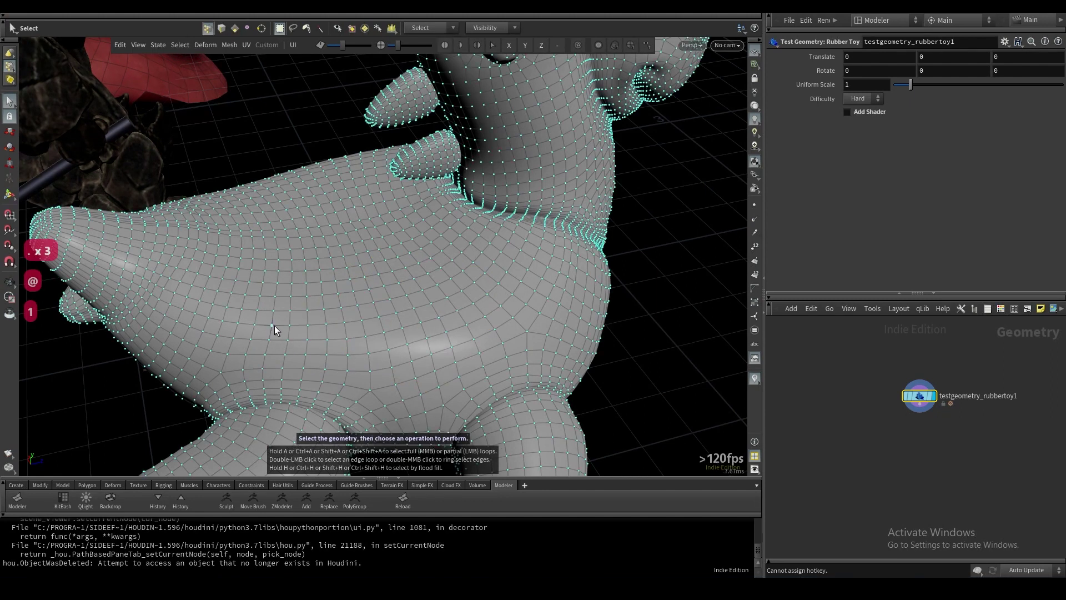
left_click(274, 325)
key("period")
key("period")
key("period")
key("period")
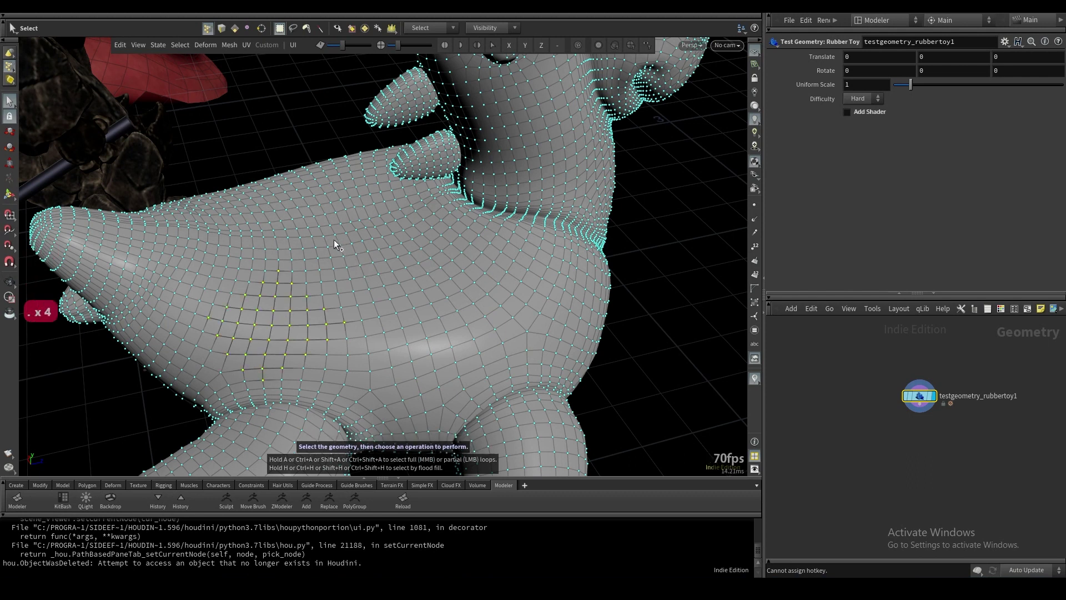
Select a component on the toy's side in edge mode and grow the edge selection five steps
key("3")
key("period")
key("period")
key("period")
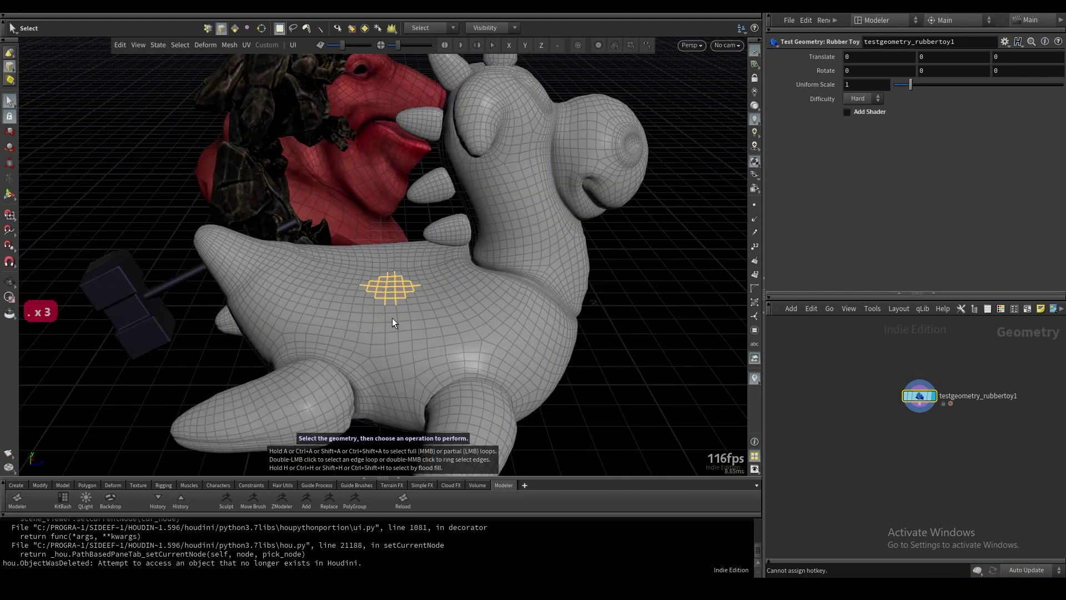
key("period")
key("period")
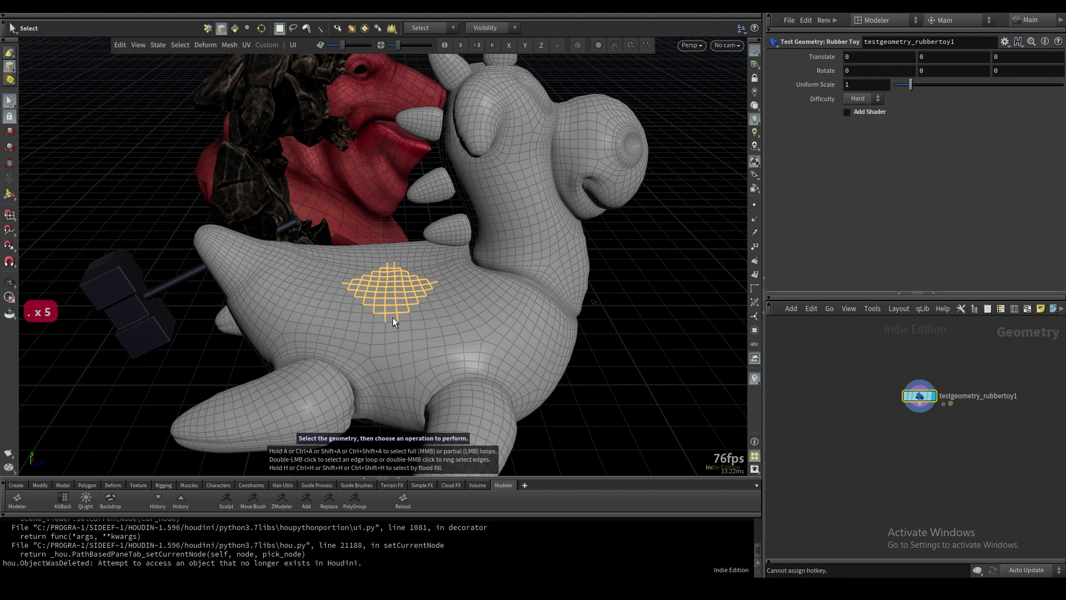
key("shift+2")
Switch back to face selection and select a single face on the toy's side
left_click_drag(360, 284, 377, 299, "alt")
right_click_drag(378, 299, 414, 217, "alt")
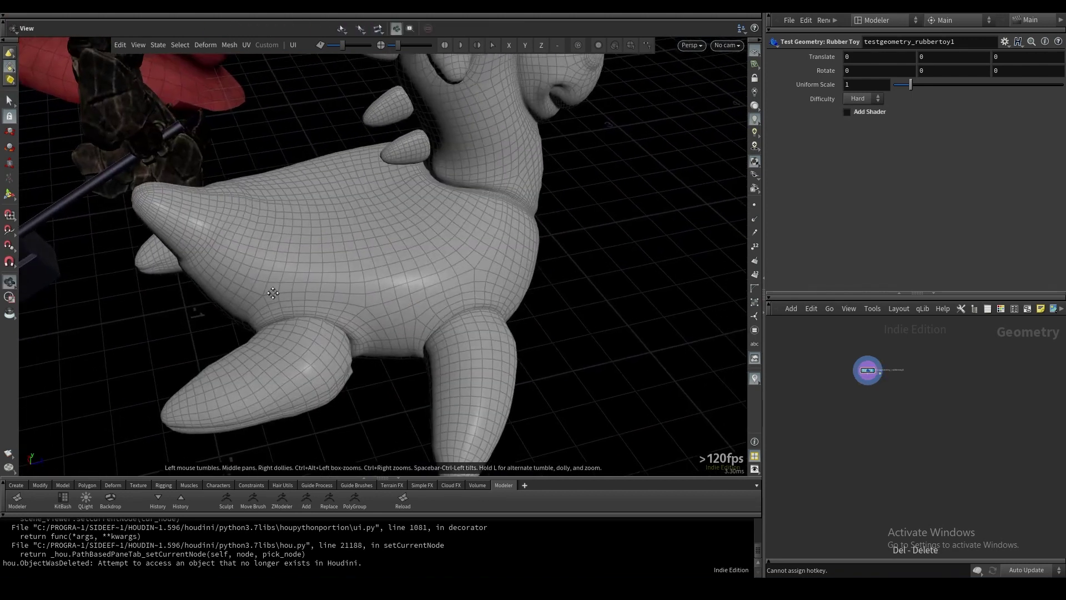
right_click_drag(273, 292, 380, 210, "alt")
left_click_drag(380, 211, 383, 219, "alt")
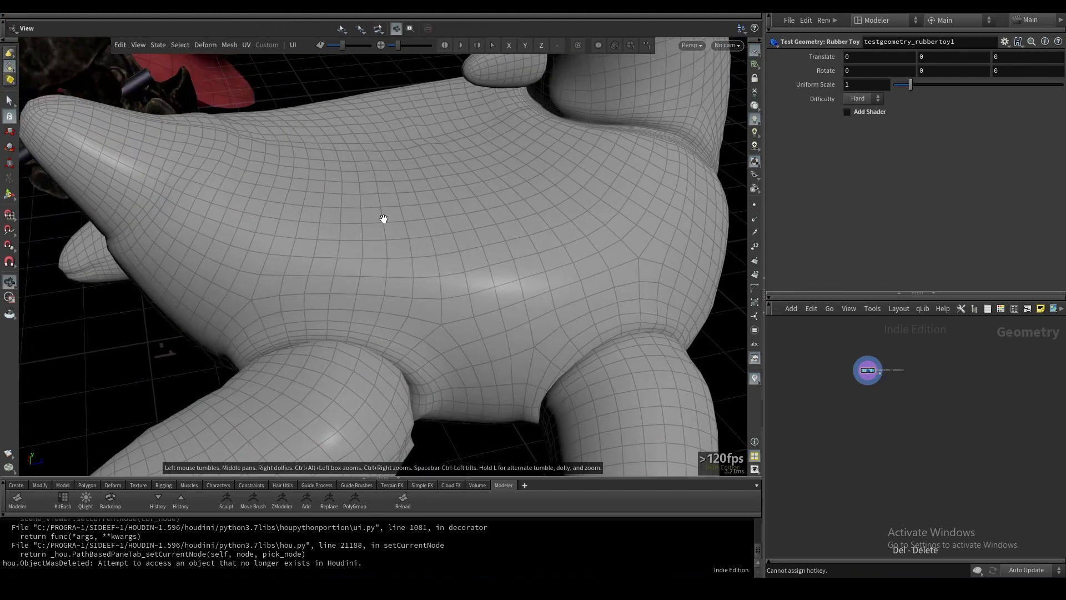
middle_click_drag(383, 219, 375, 242, "alt")
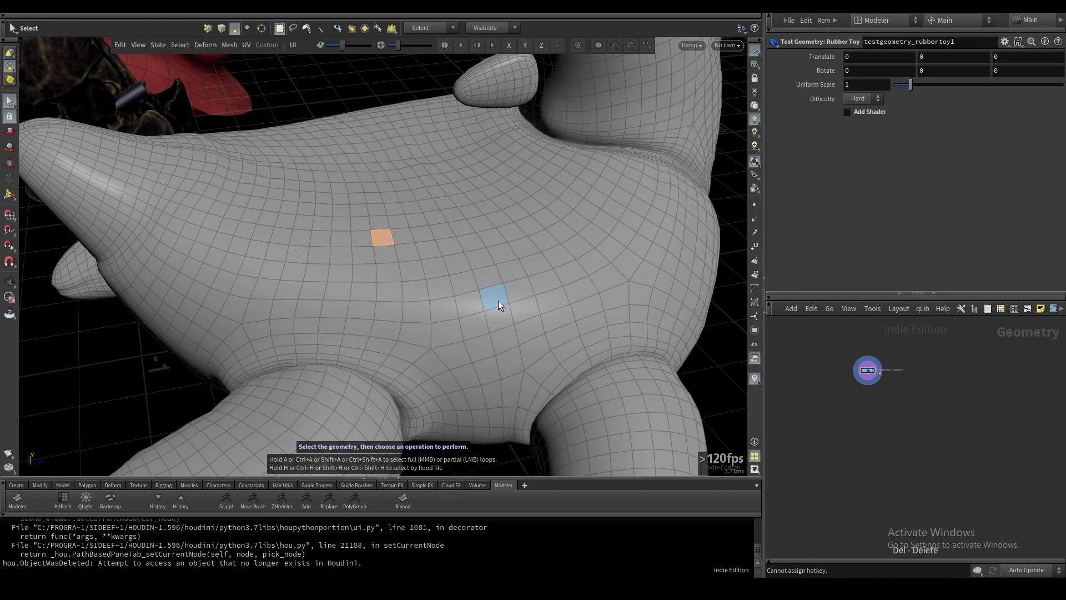
Walk the selected face across the toy's side: one face right, one up and four left
key("Right")
key("Up")
key("Left")
key("Left")
key("Left")
key("Left")
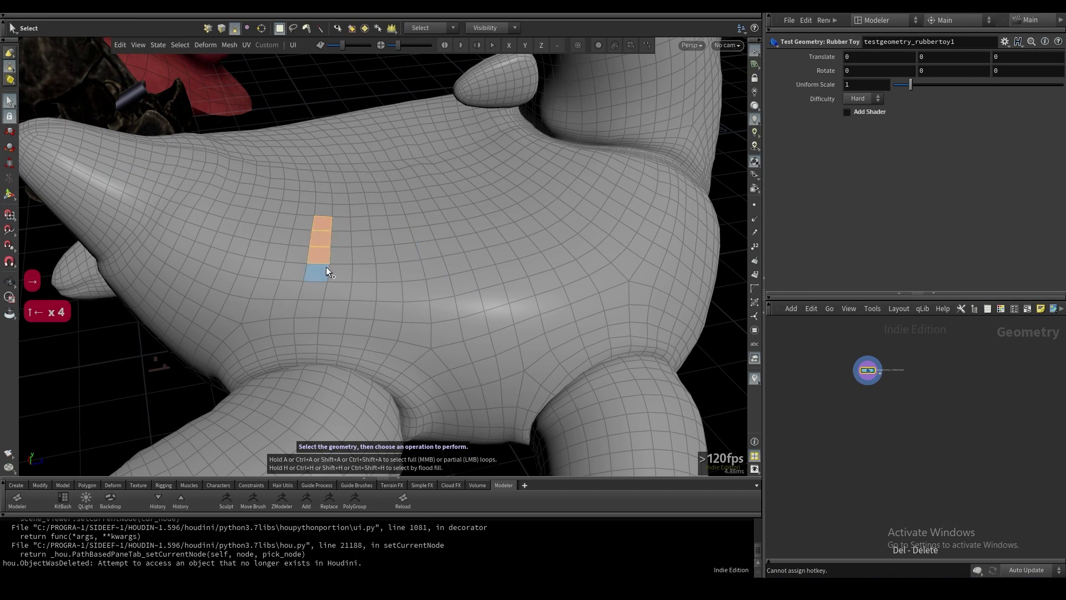
Walk the three-face strip five faces right, four up, two down and three left along the body
key("Right")
key("Right")
key("Right")
key("Right")
key("Right")
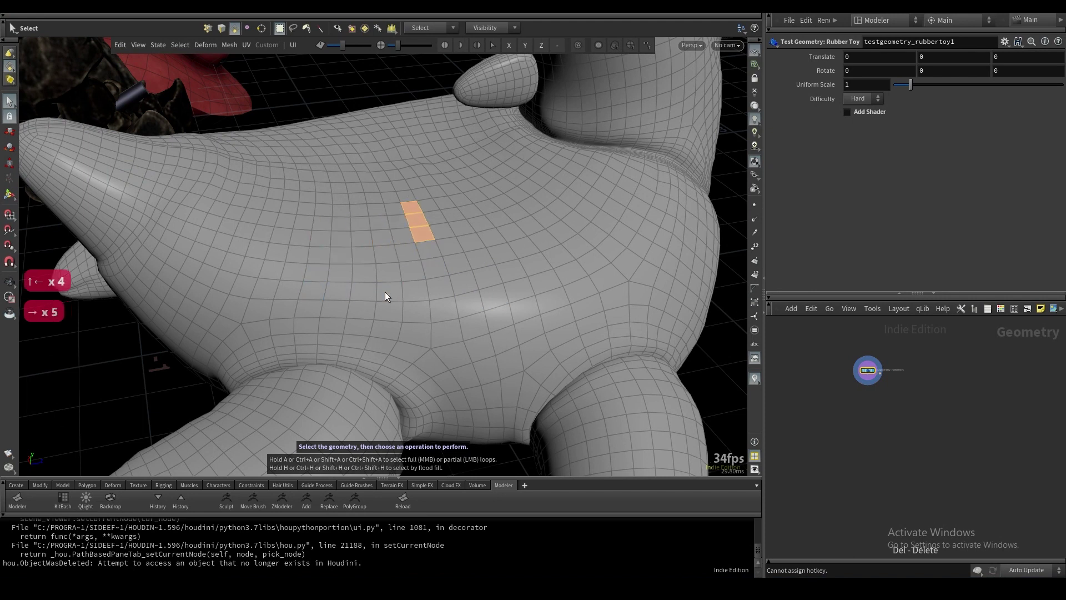
key("Up")
key("Up")
key("Up")
key("Up")
key("Down")
key("Down")
key("Left")
key("Left")
key("Left")
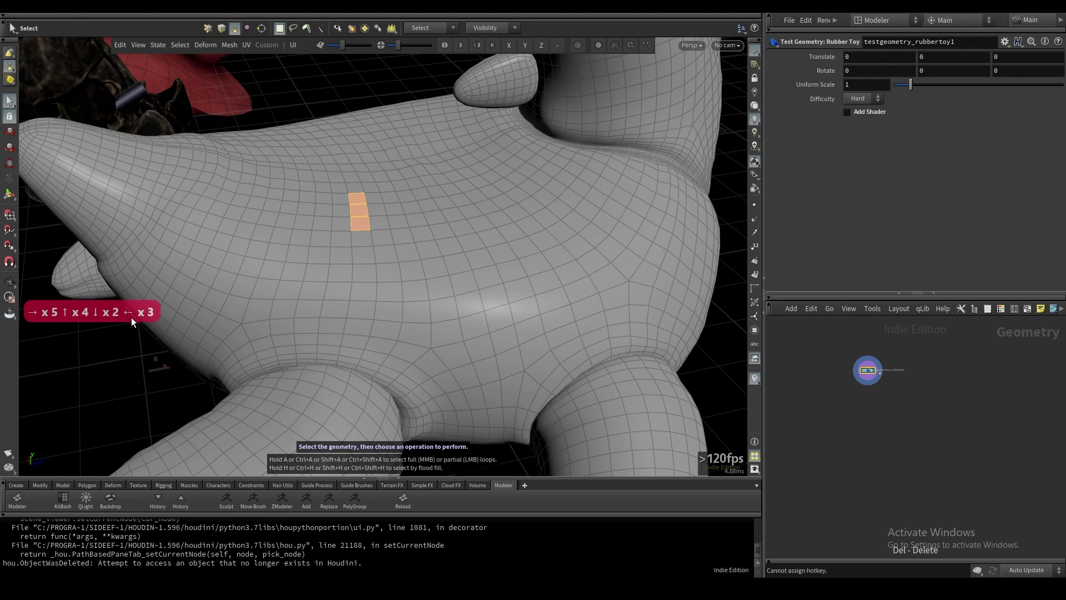
Keep walking the strip over the body: two left, two down, three right, three up, three down and four left
key("Left")
key("Left")
key("Down")
key("Down")
key("Right")
key("Right")
key("Right")
key("Up")
key("Up")
key("Up")
key("Down")
key("Down")
key("Down")
key("Left")
key("Left")
key("Left")
key("Left")
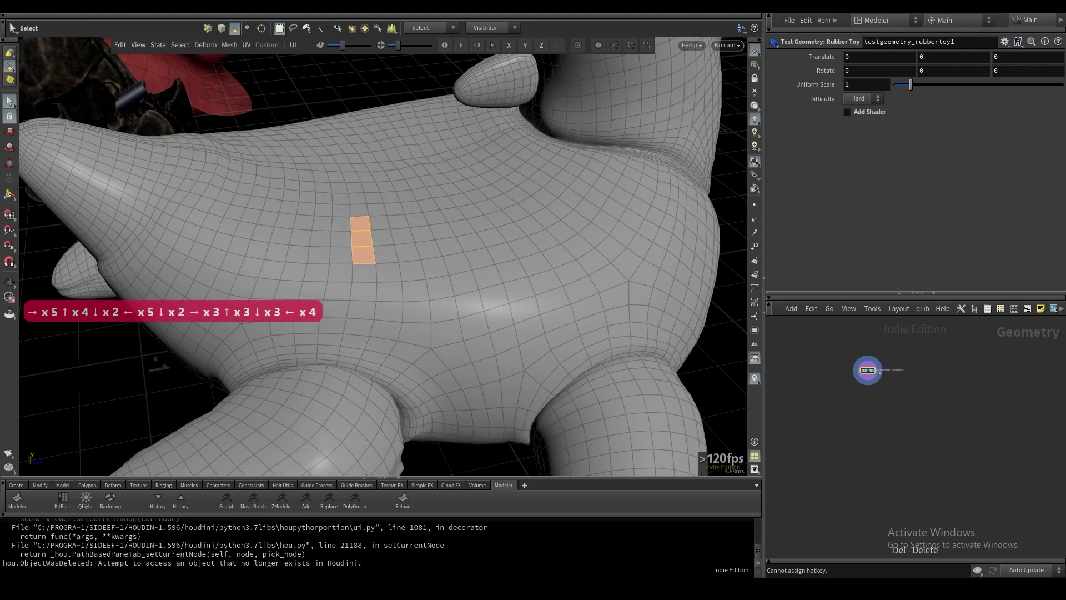
key("Right")
key("Up")
key("Up")
key("Left")
key("Left")
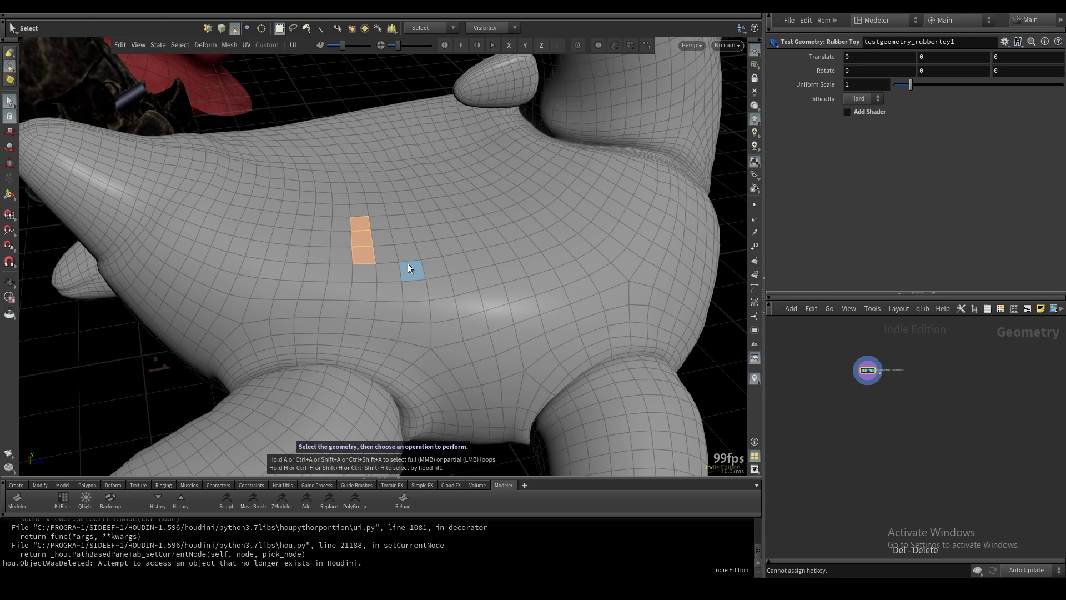
Extend the three-face strip by walking and adding four columns of faces to its right
key("shift+Right")
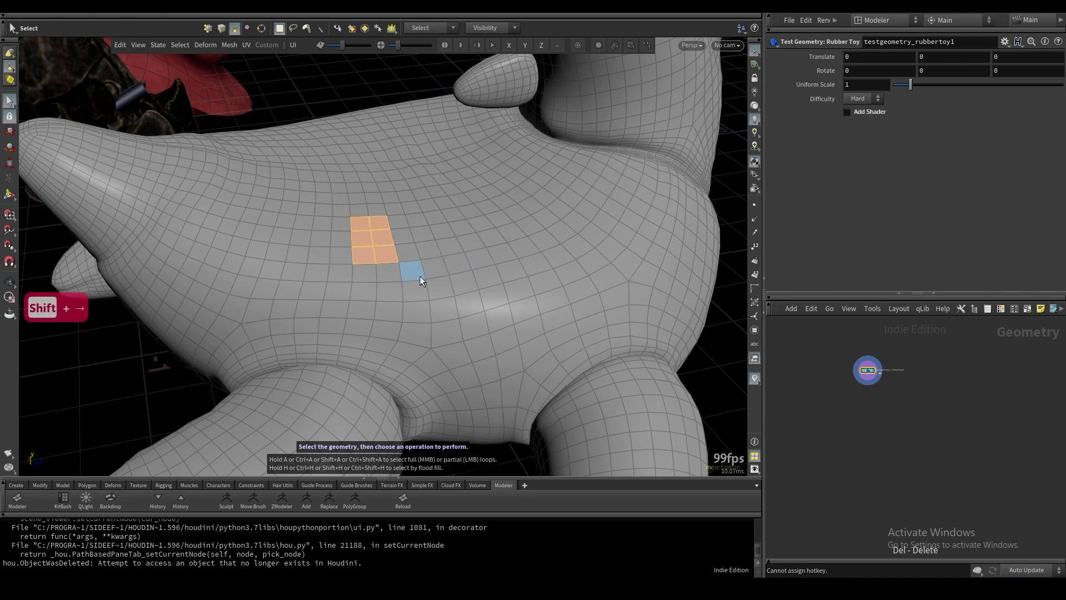
key("shift+Right")
key("shift+Right")
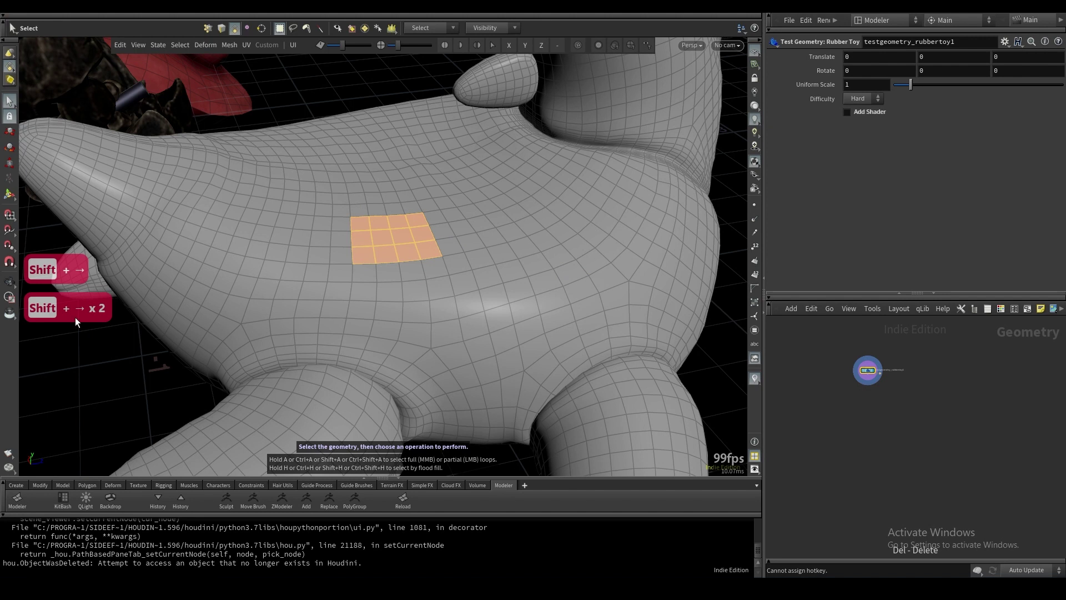
key("shift+Right")
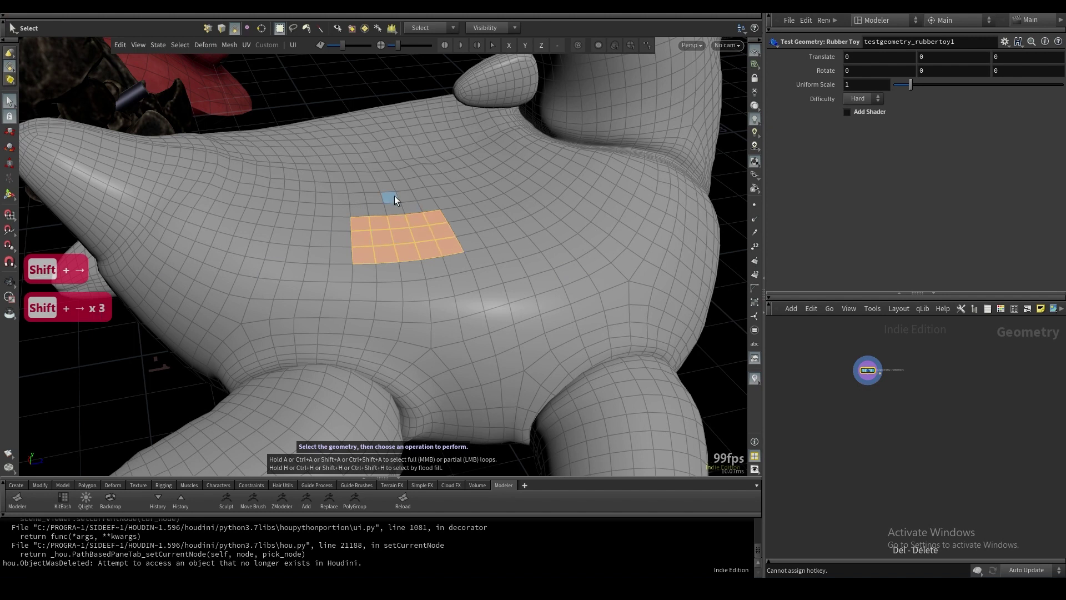
Add two rows above, two rows below and two columns on the left to the selected face patch
key("shift+Up")
key("shift+Up")
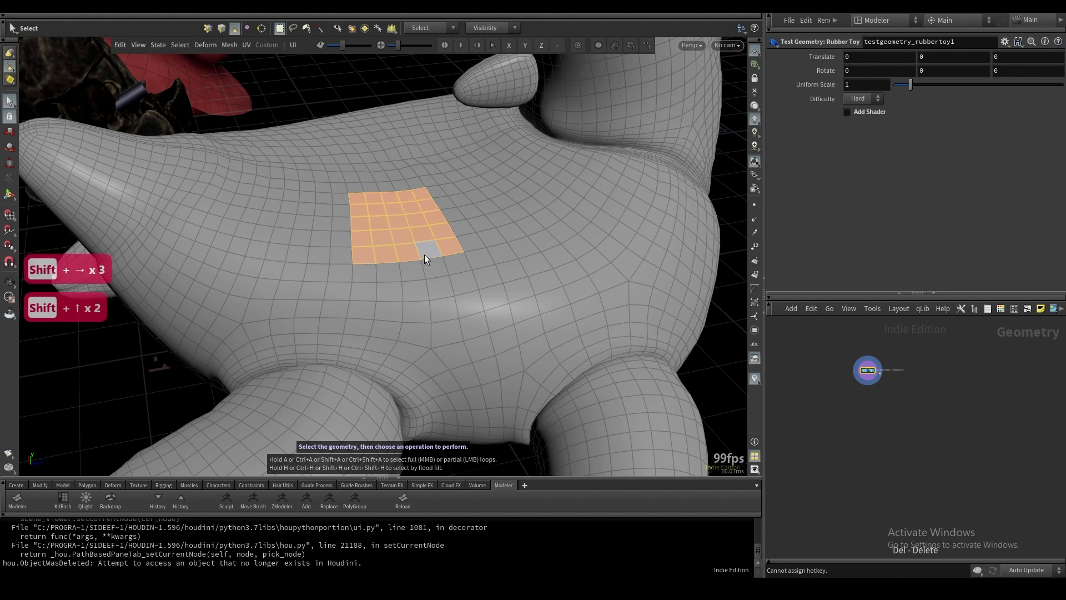
key("shift+Down")
key("shift+Down")
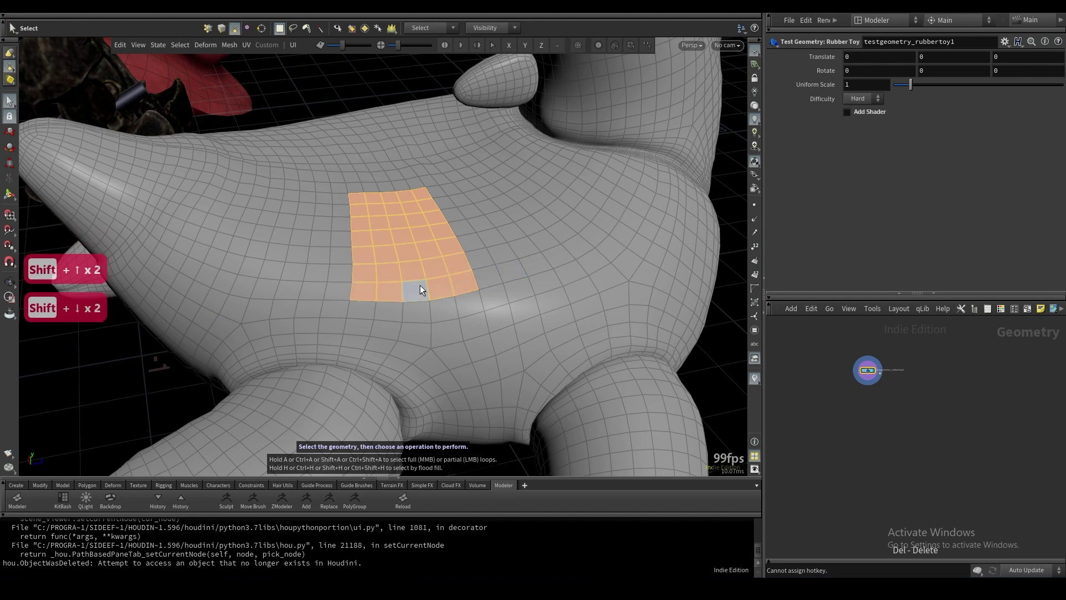
key("shift+Left")
key("shift+Left")
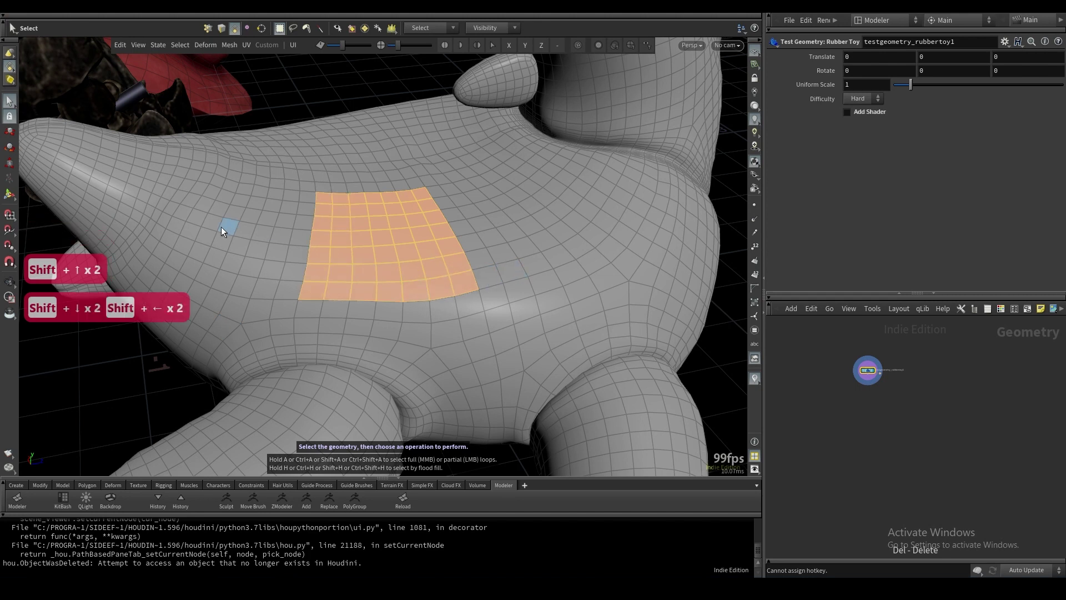
Walk the whole patch one face right, four left, three up, three right, three down and one left
key("Right")
key("Left")
key("Right")
key("Left")
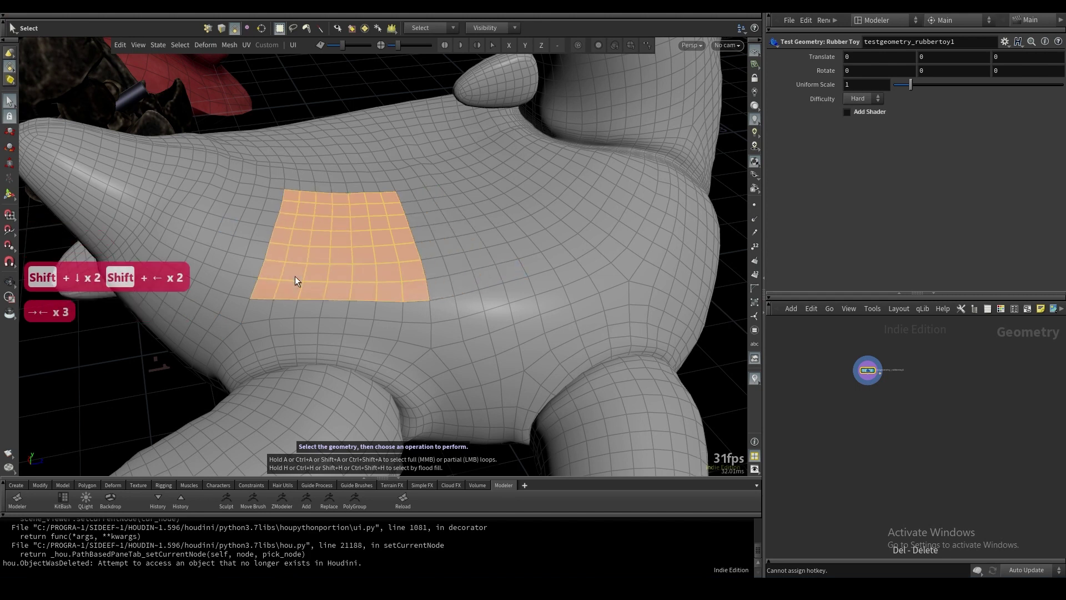
key("Right")
key("Left")
key("Right")
key("Left")
key("Up")
key("Up")
key("Up")
key("Right")
key("Right")
key("Right")
key("Down")
key("Down")
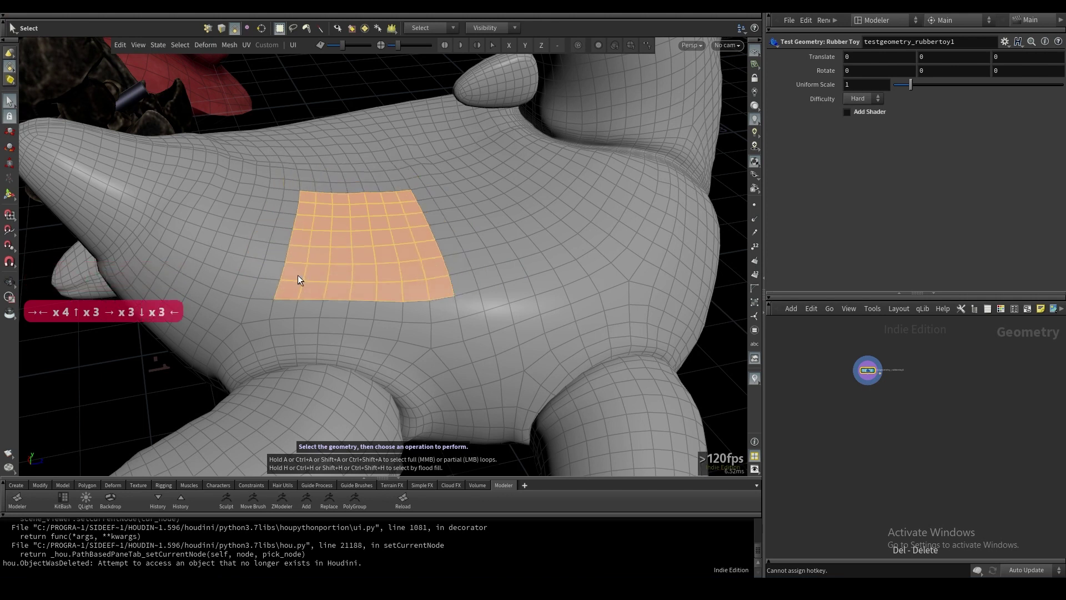
key("Down")
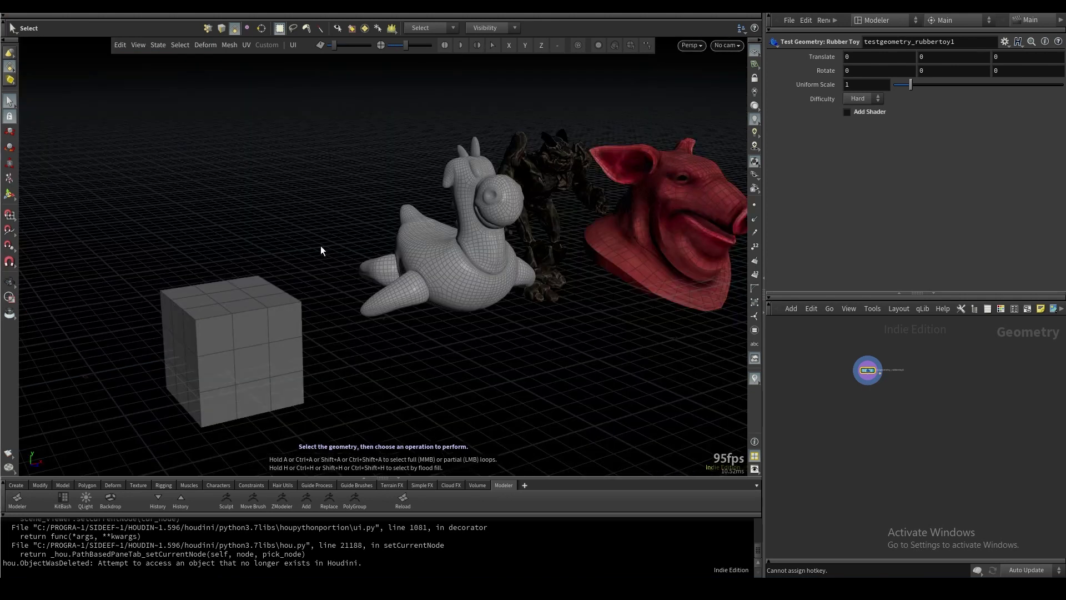
Open the Modeler's Hotkey Editor and look through the keyboard and pen/mouse assignments
left_click(294, 45)
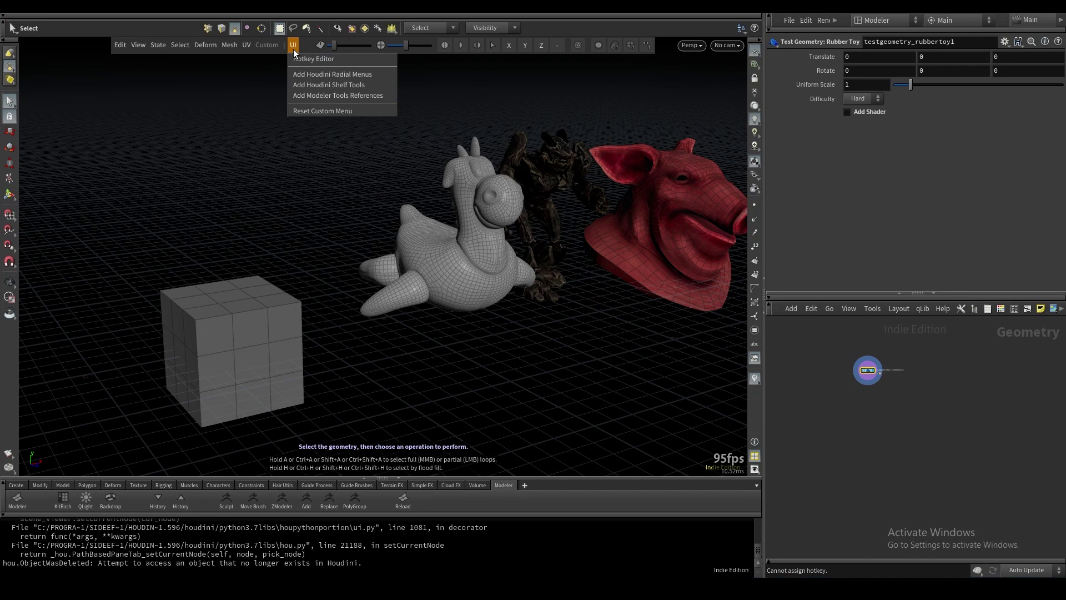
left_click(325, 60)
scroll(338, 120, "up", 3)
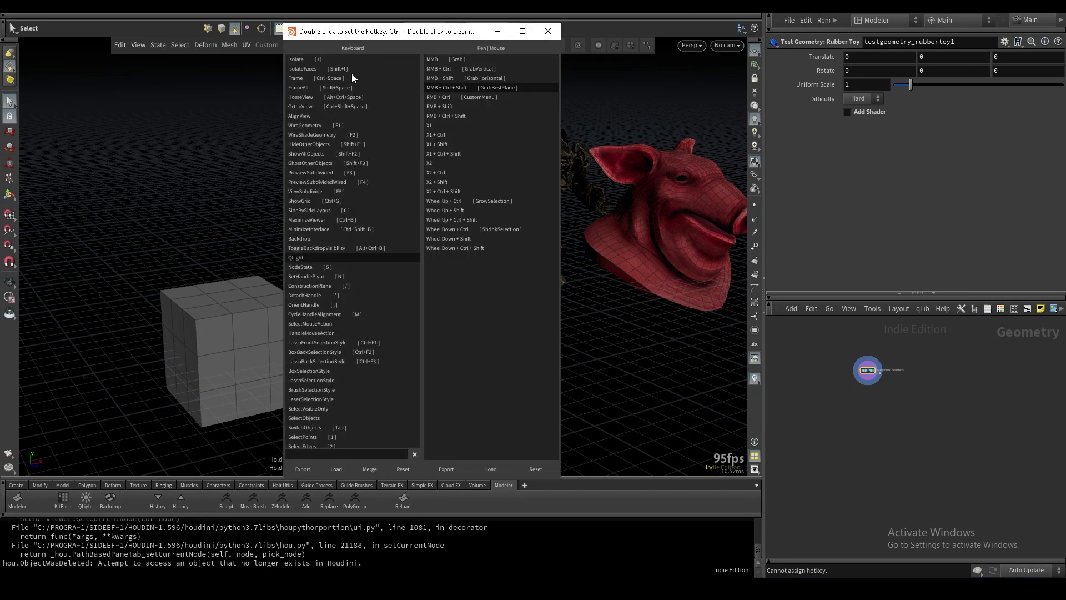
scroll(324, 196, "down", 15)
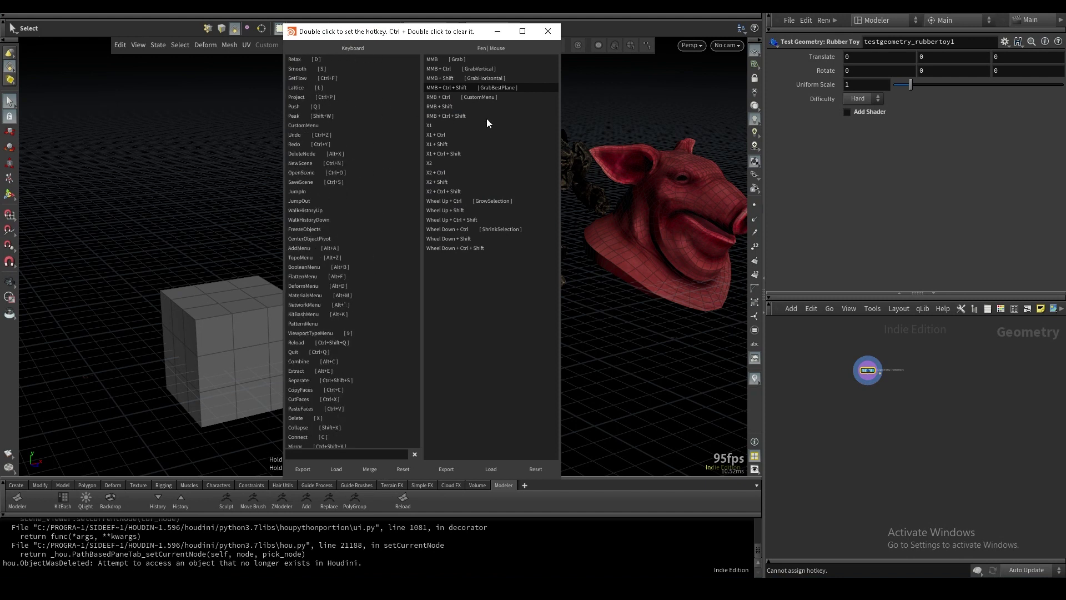
scroll(343, 113, "down", 10)
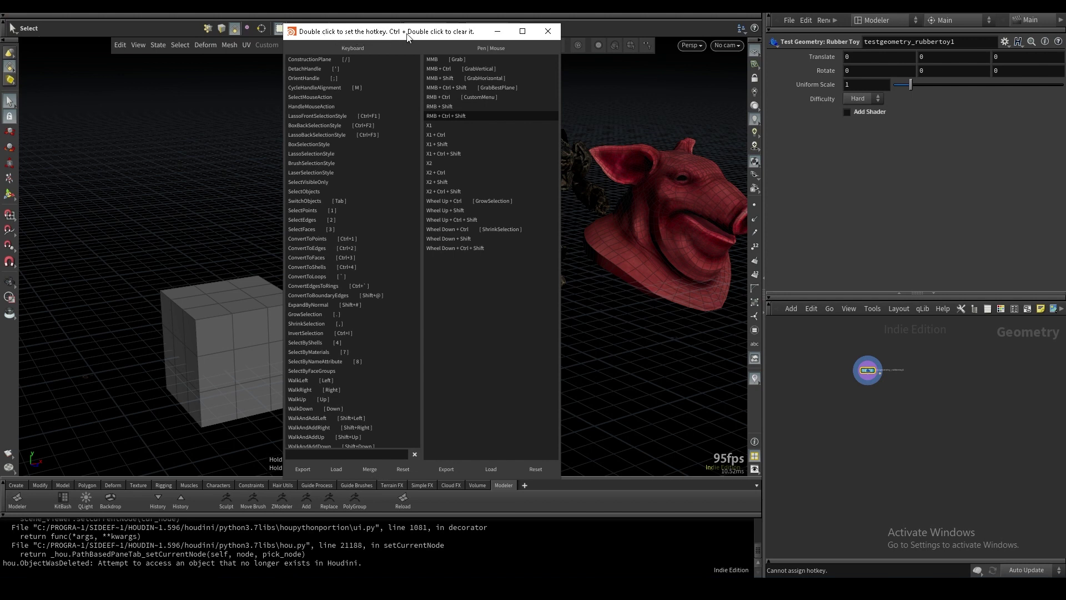
scroll(377, 122, "up", 6)
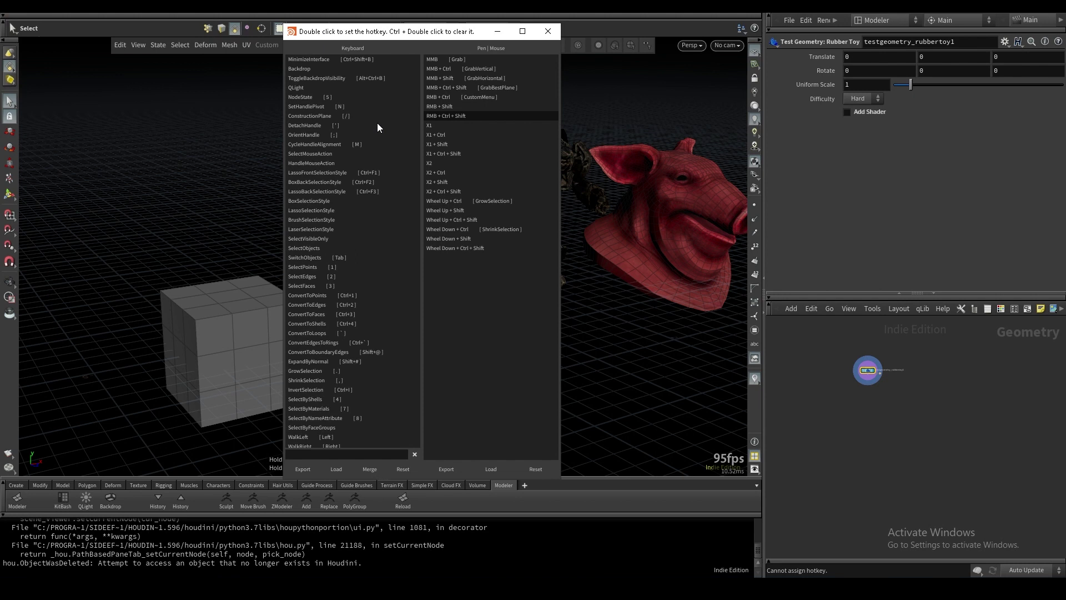
scroll(362, 181, "up", 2)
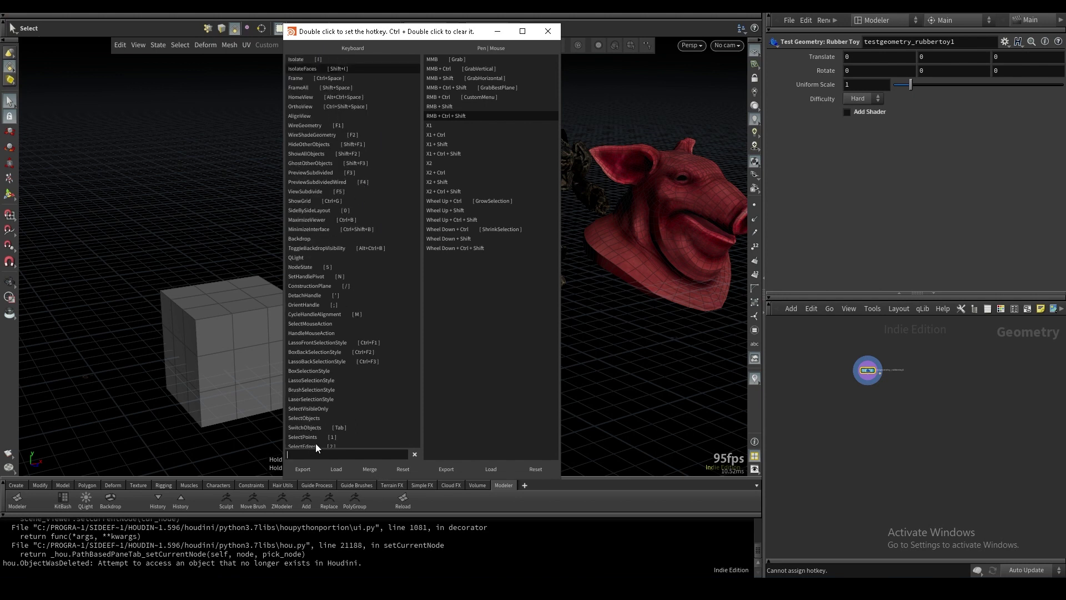
Filter the commands by "red" and replace the Redo hotkey with Ctrl+Shift+Z, overwriting the TopoProject assignment
type("red")
left_click(324, 68)
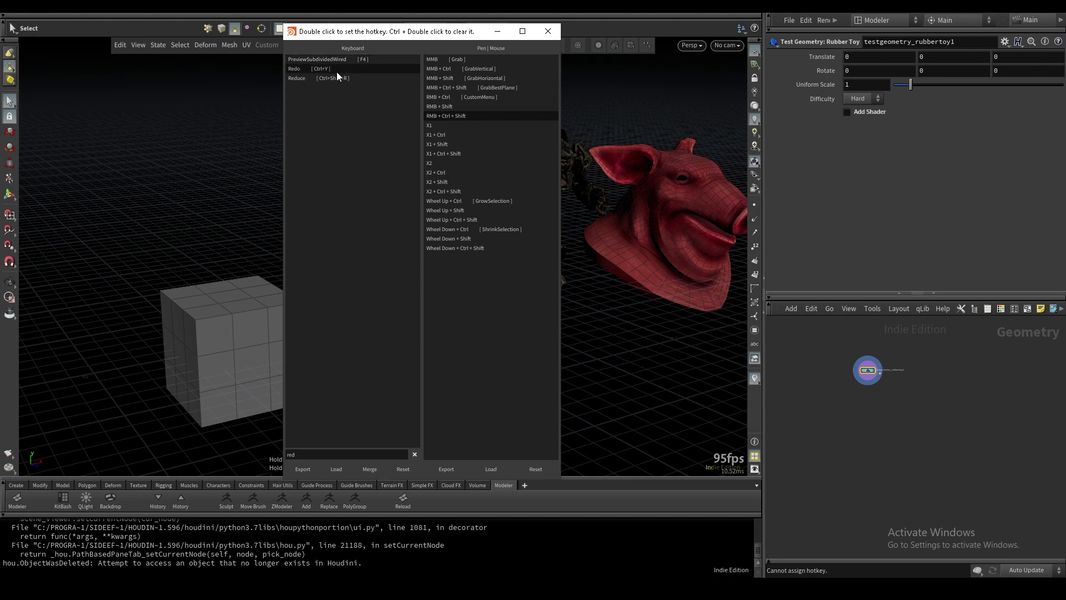
double_click(337, 72, "ctrl")
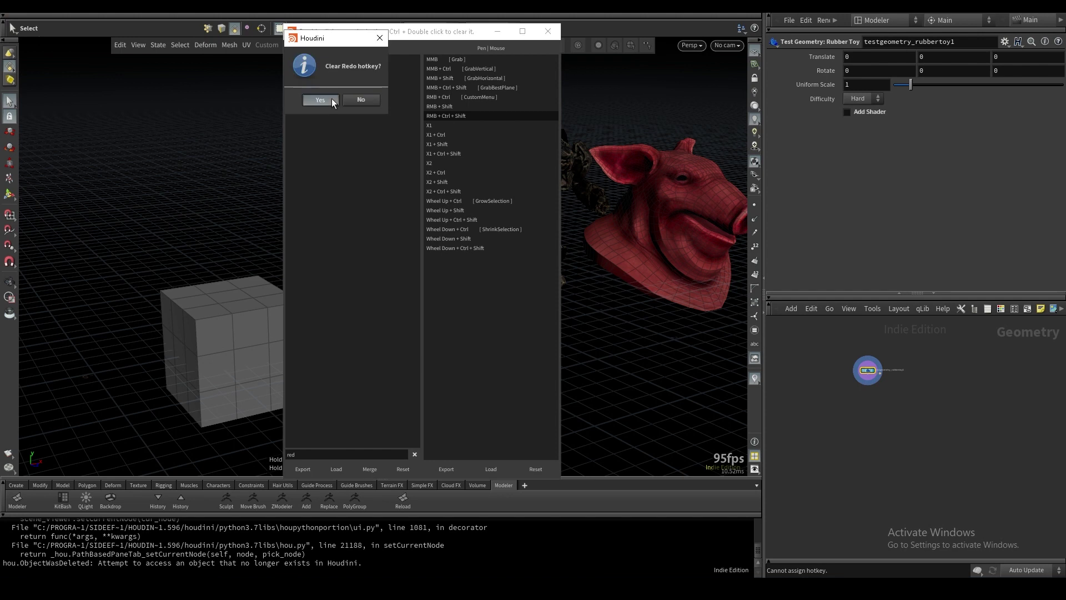
left_click(332, 100)
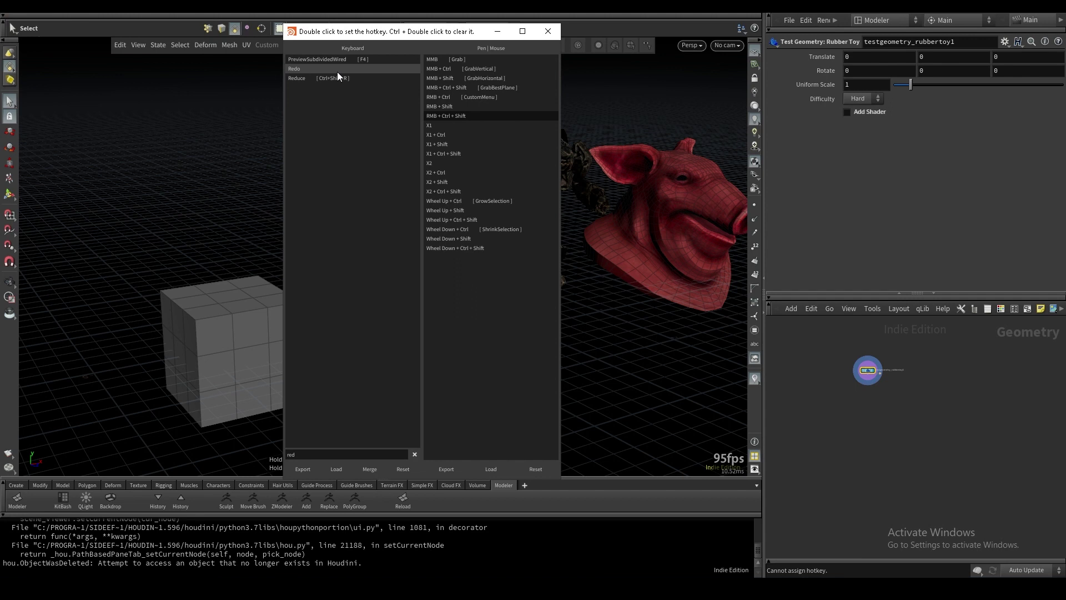
key("ctrl+shift+z")
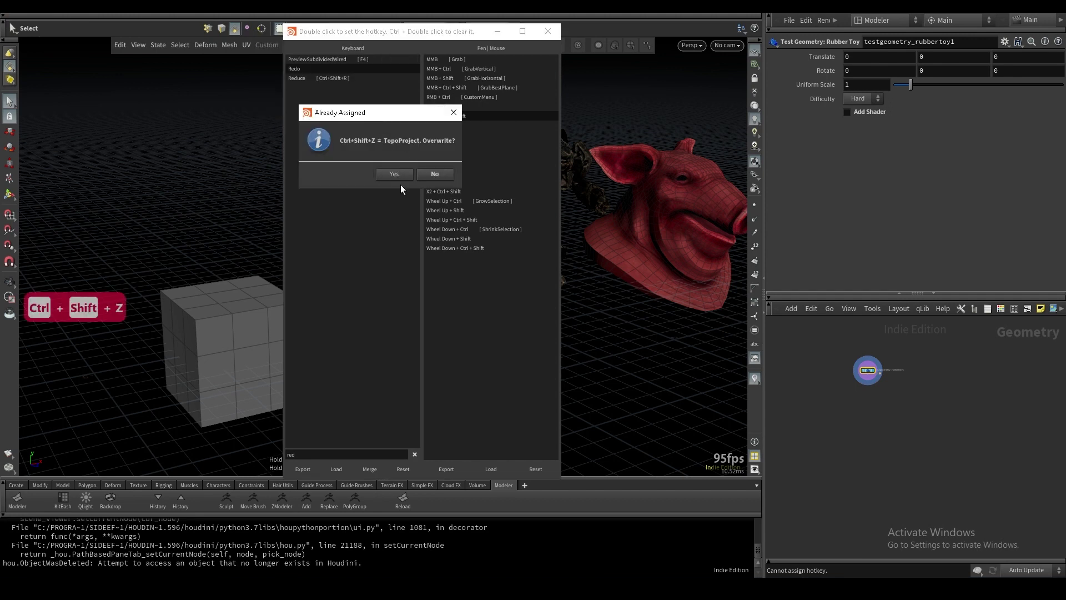
left_click(394, 175)
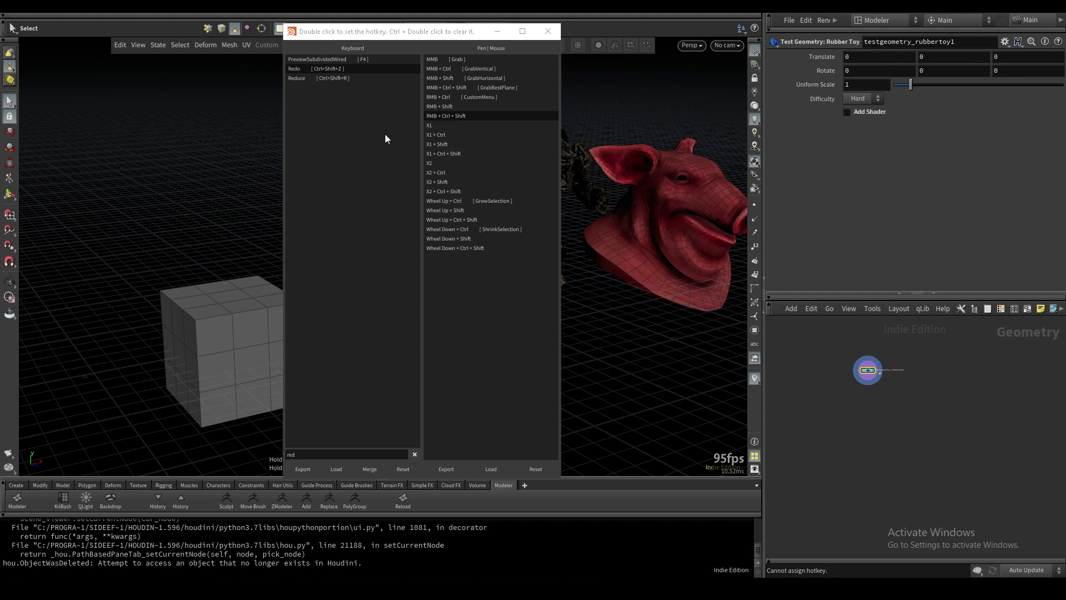
Export the keyboard hotkeys to the Desktop in a file named Custom User Hotkeys
left_click(302, 469)
key("BackSpace")
key("BackSpace")
type("omUserHotkeys")
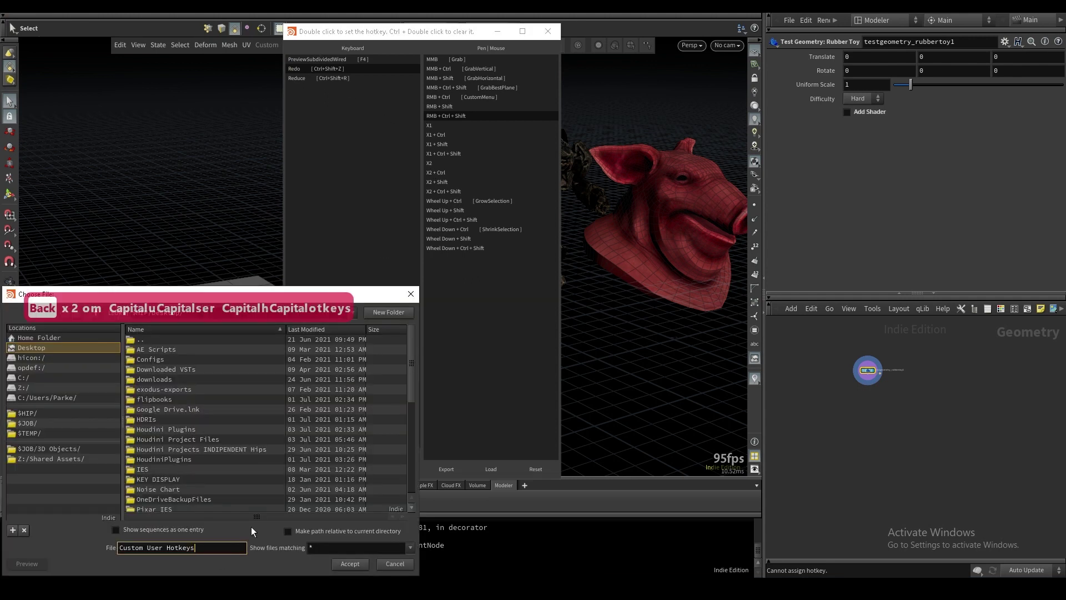
key("Return")
Load the keyboard hotkeys back from the exported file and close the Hotkey Editor
left_click(342, 471)
scroll(215, 485, "down", 5)
double_click(187, 442)
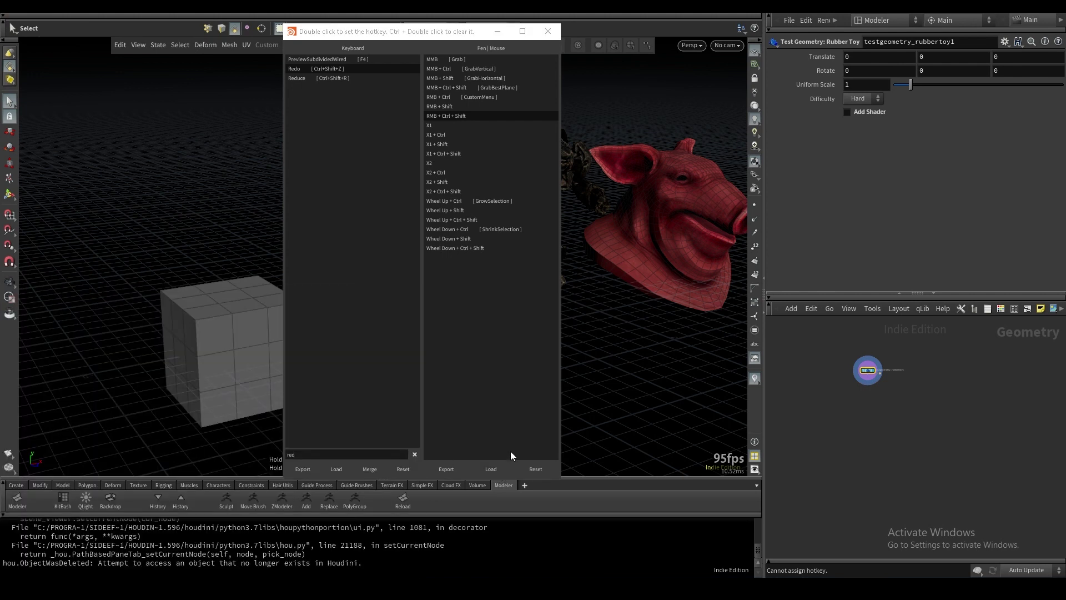
key("Escape")
Extrude the cube's outer middle-row face by about 0.22, and test undo and redo on the extrusion
left_click(293, 330)
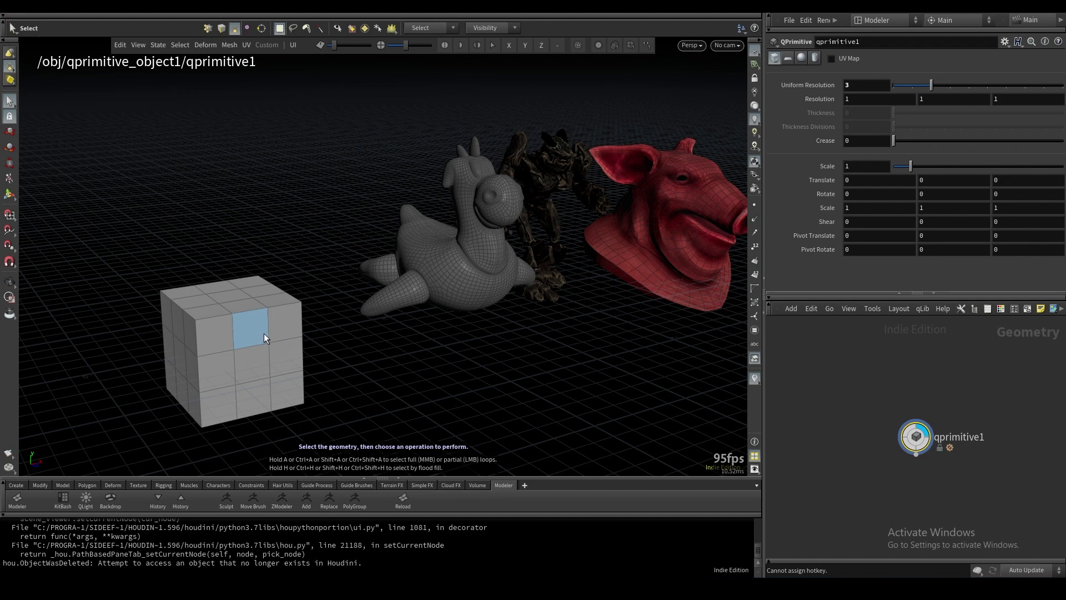
key("f")
left_click_drag(300, 358, 372, 359)
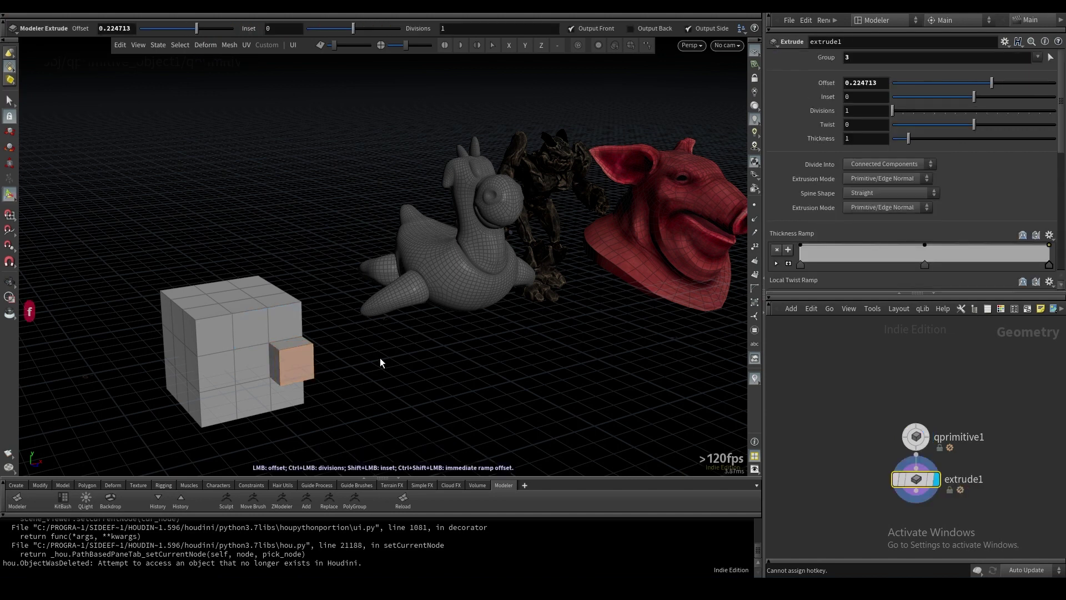
key("ctrl+z")
key("ctrl+shift+z")
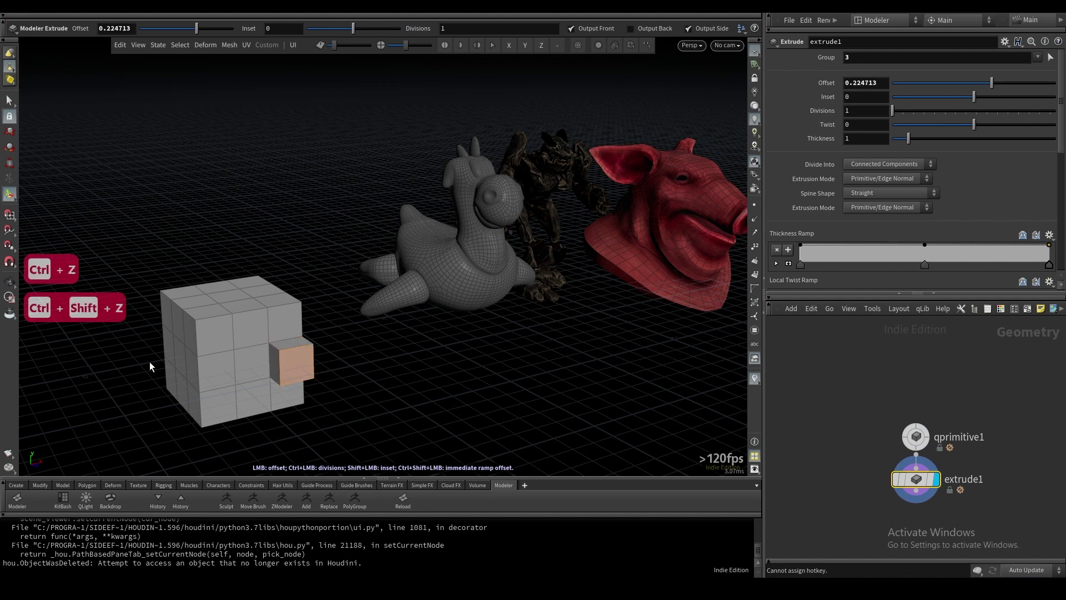
Return from the cube's geometry to Objects mode and turn the Modeler off
key("1")
right_click_drag(402, 342, 366, 431, "alt")
key("s")
left_click(382, 377)
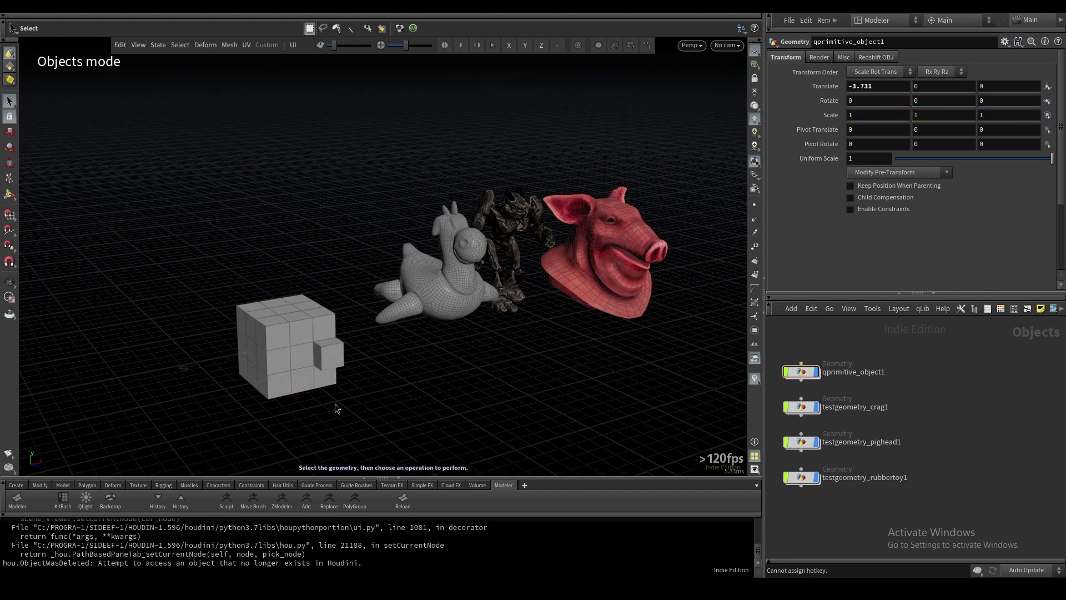
left_click(21, 509)
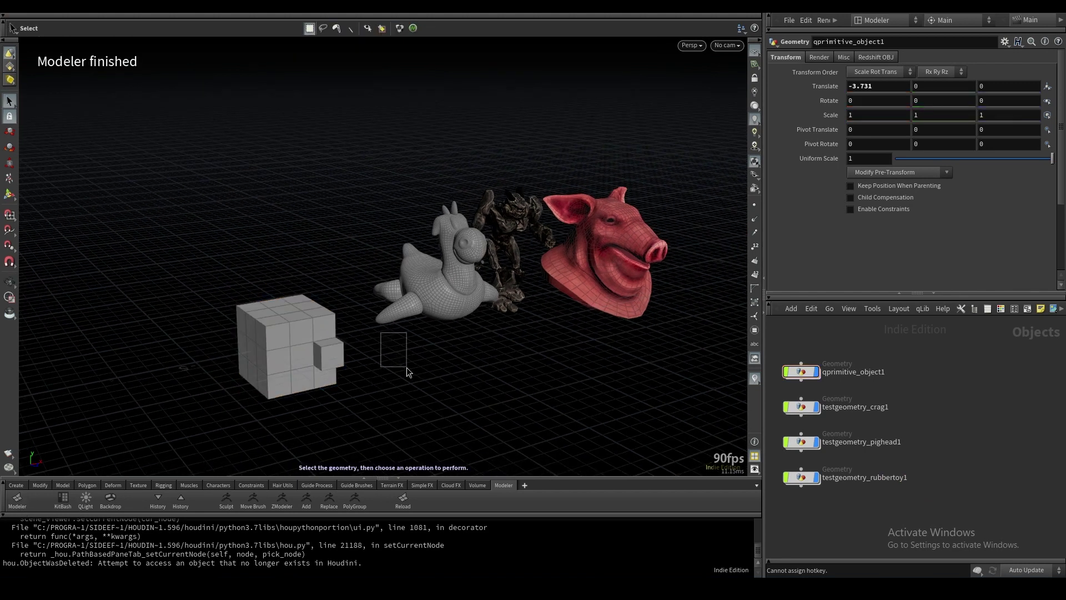
left_click(17, 499)
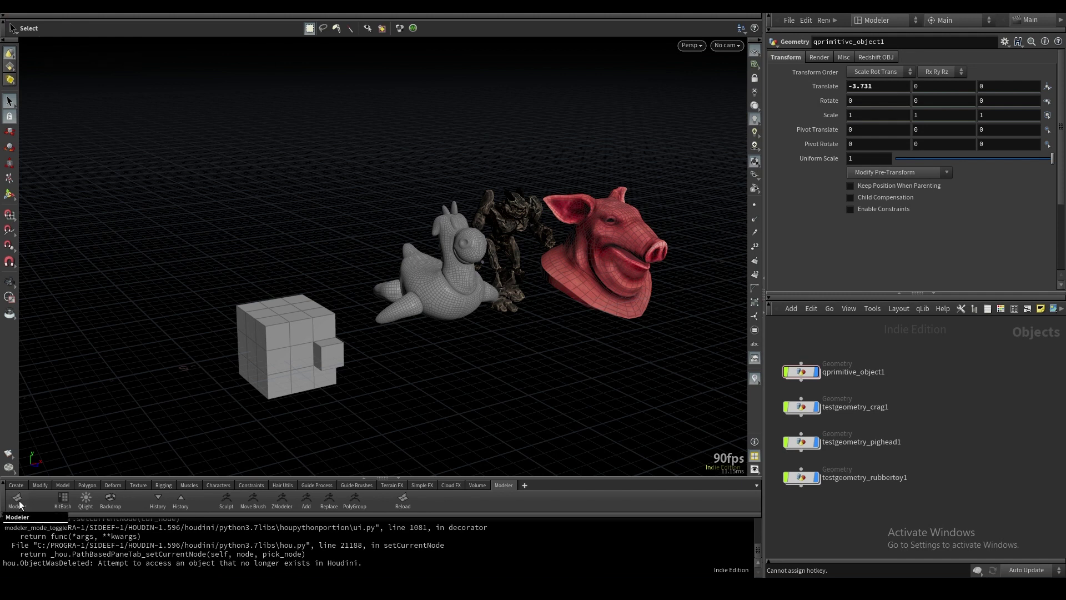